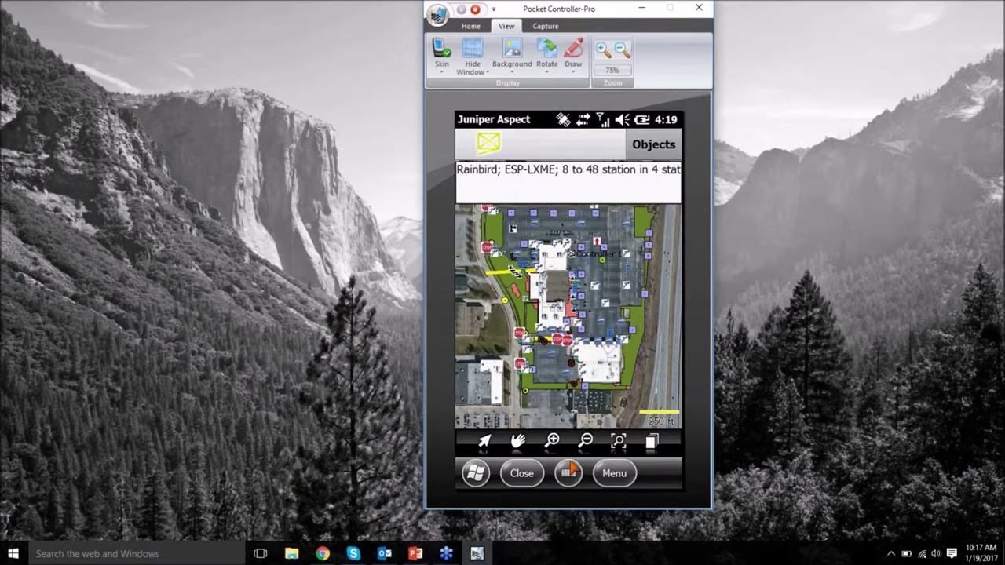
# Step: Close the project on the handheld, switch to the Juniper Aspect Field Mapping Solutions desktop program and show its project list
pyautogui.click(523, 474)
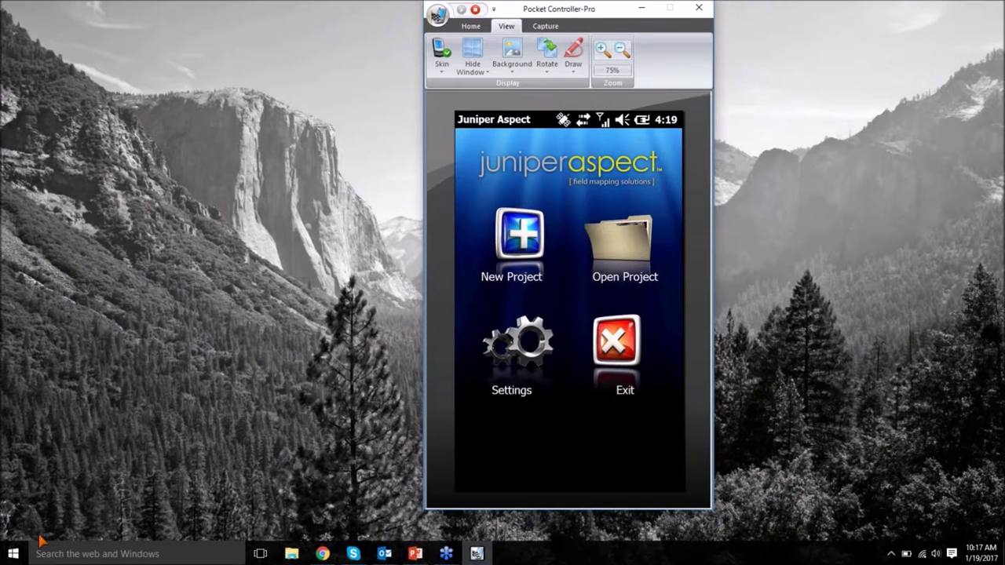
pyautogui.click(21, 554)
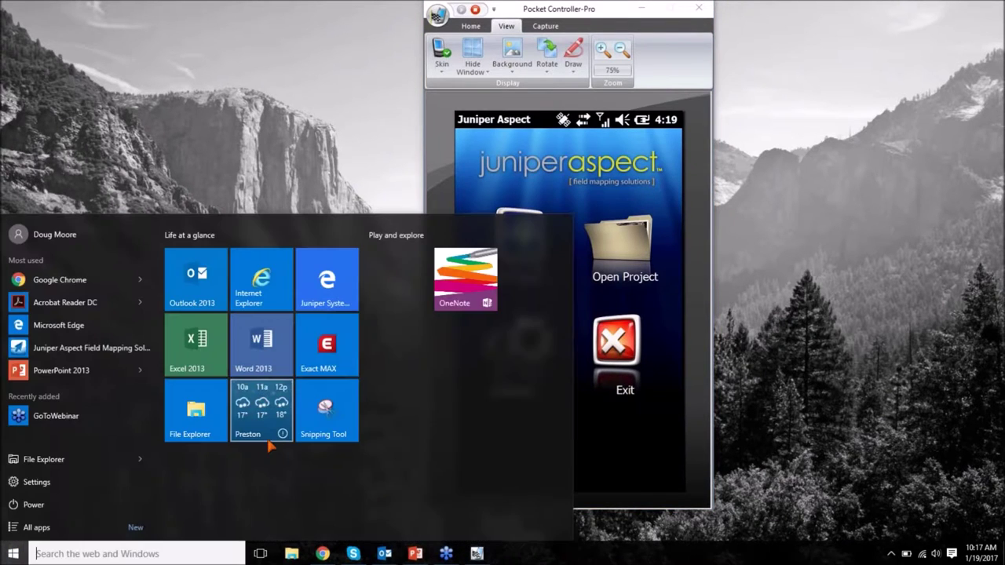
pyautogui.click(71, 348)
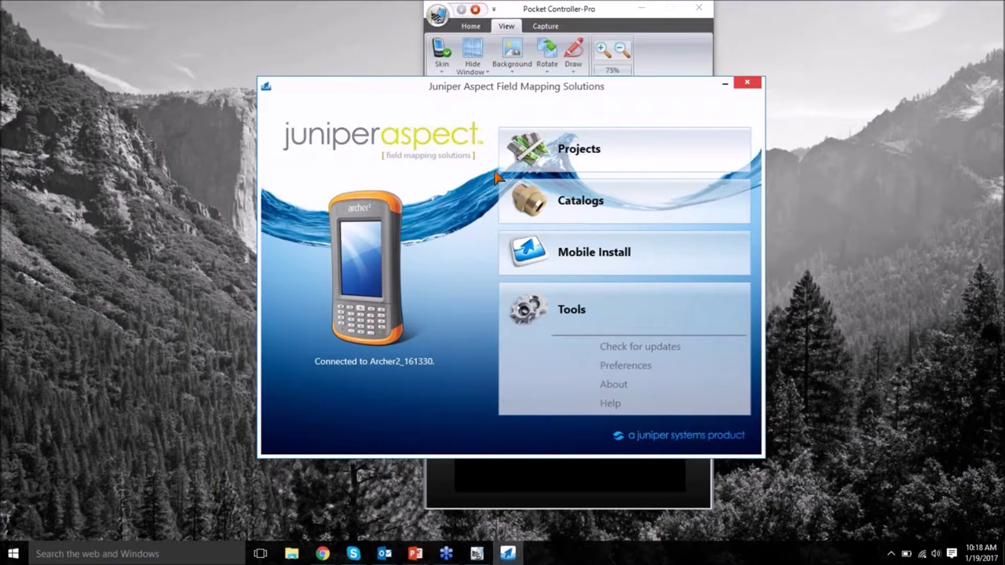
pyautogui.click(597, 154)
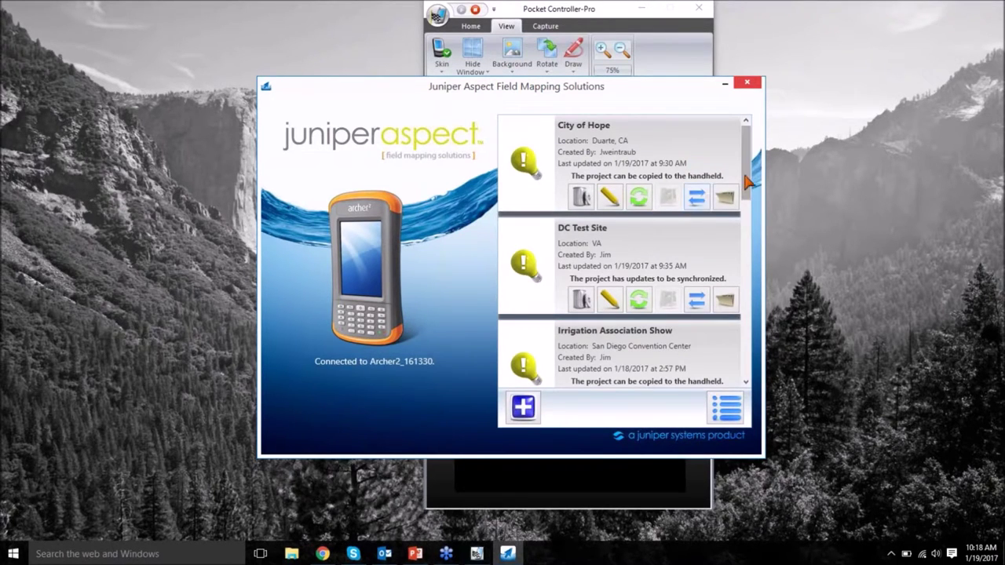
# Step: Synchronize the Property Management Assesment project with the connected handheld
pyautogui.moveTo(747, 182)
pyautogui.mouseDown()
pyautogui.moveTo(729, 392)
pyautogui.moveTo(760, 174)
pyautogui.moveTo(759, 198)
pyautogui.mouseUp()
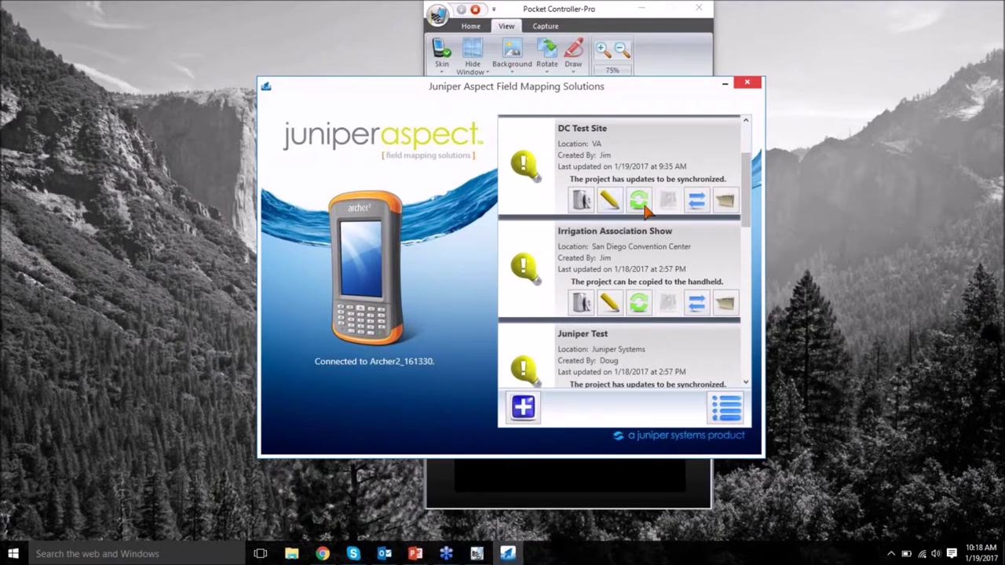
pyautogui.moveTo(750, 208); pyautogui.dragTo(739, 382)
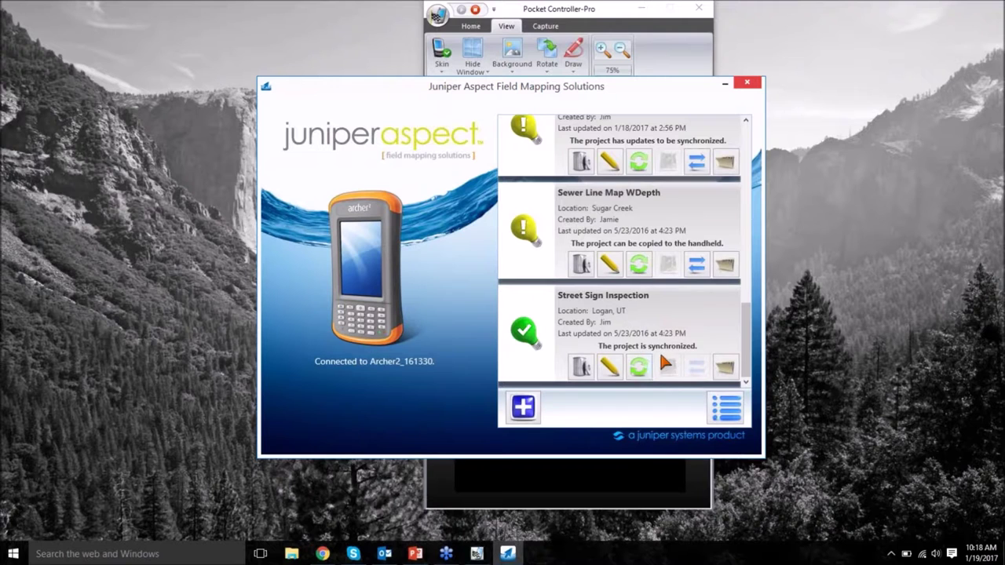
pyautogui.moveTo(752, 354); pyautogui.dragTo(769, 173)
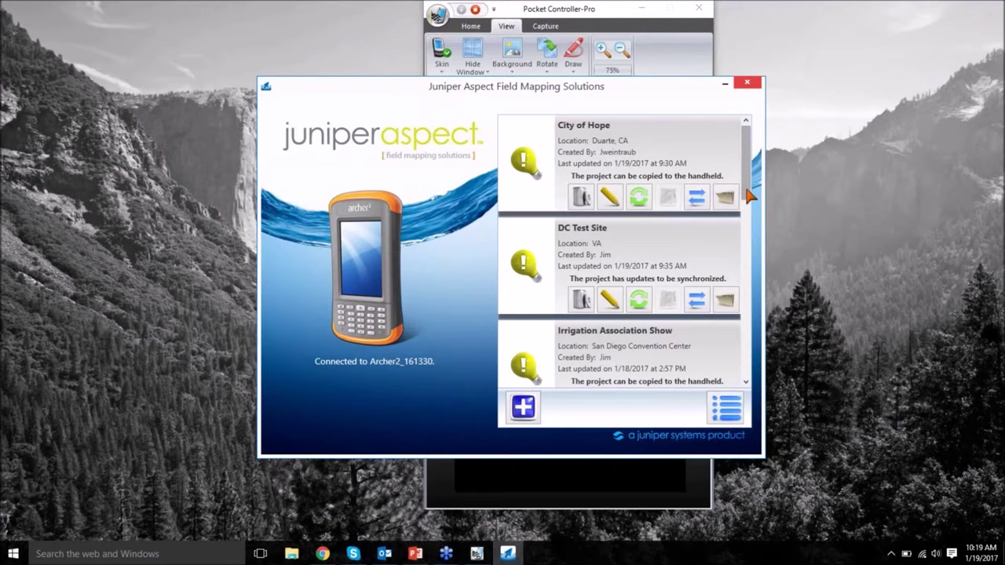
pyautogui.moveTo(750, 198); pyautogui.dragTo(754, 294)
pyautogui.scroll(-5, 677, 320)
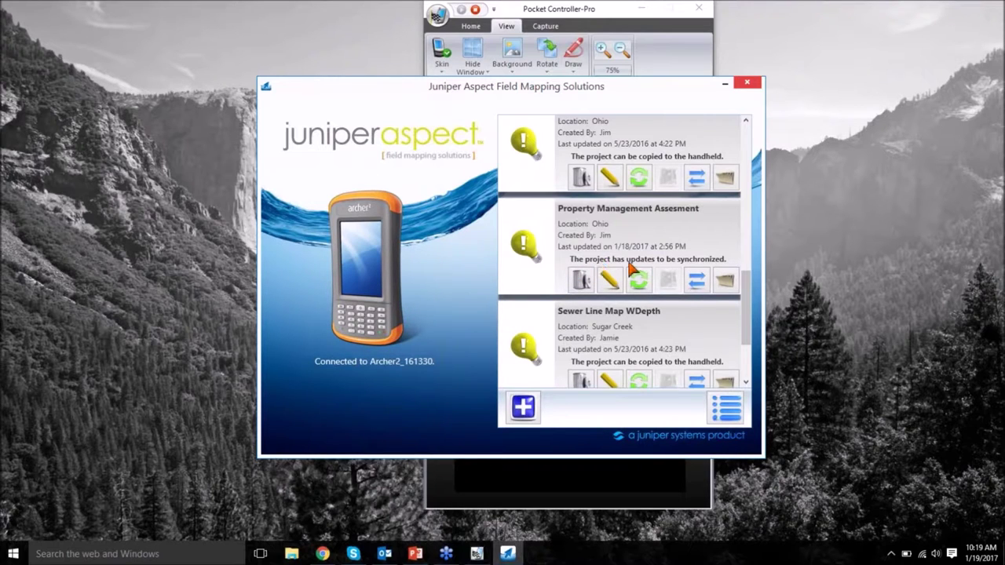
pyautogui.click(698, 280)
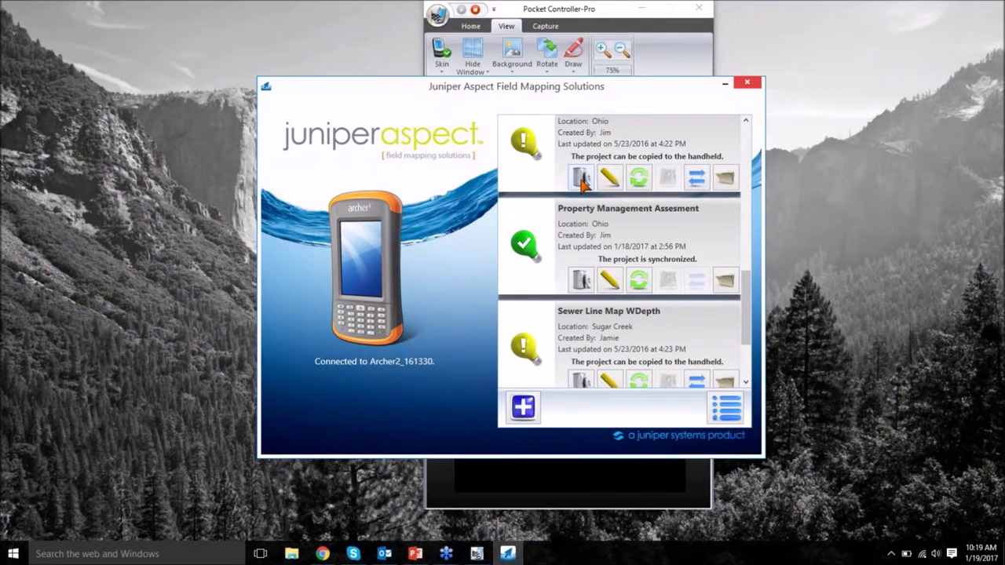
# Step: Review the deletion choices for Progressive Snow Management and the editable details of Property Management Assesment, cancelling both without changes
pyautogui.click(582, 180)
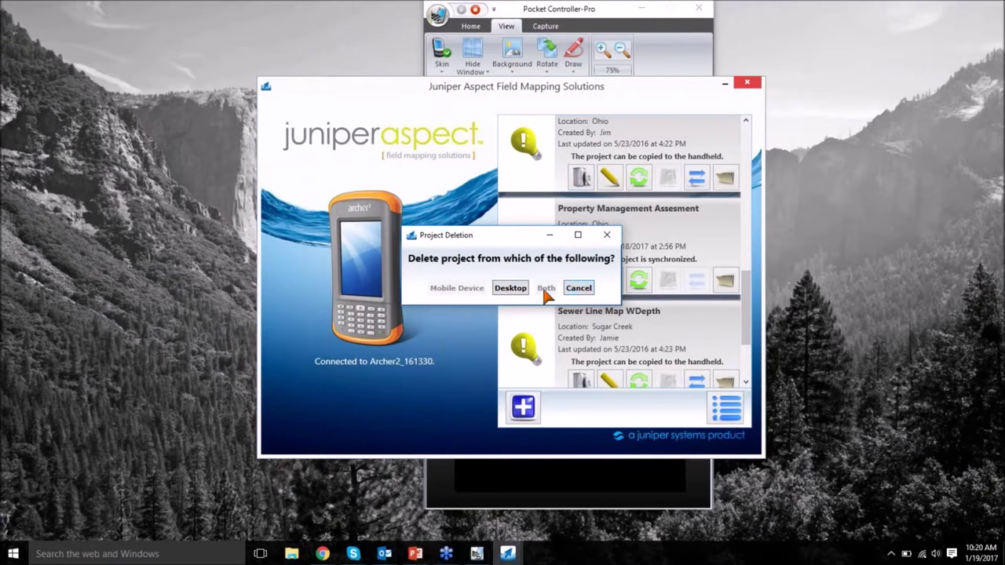
pyautogui.click(585, 296)
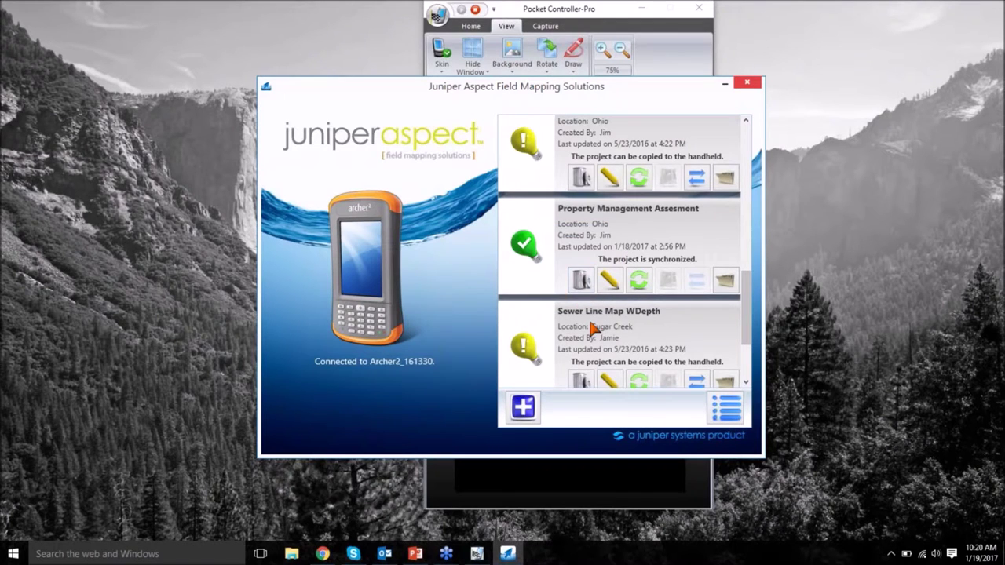
pyautogui.click(611, 283)
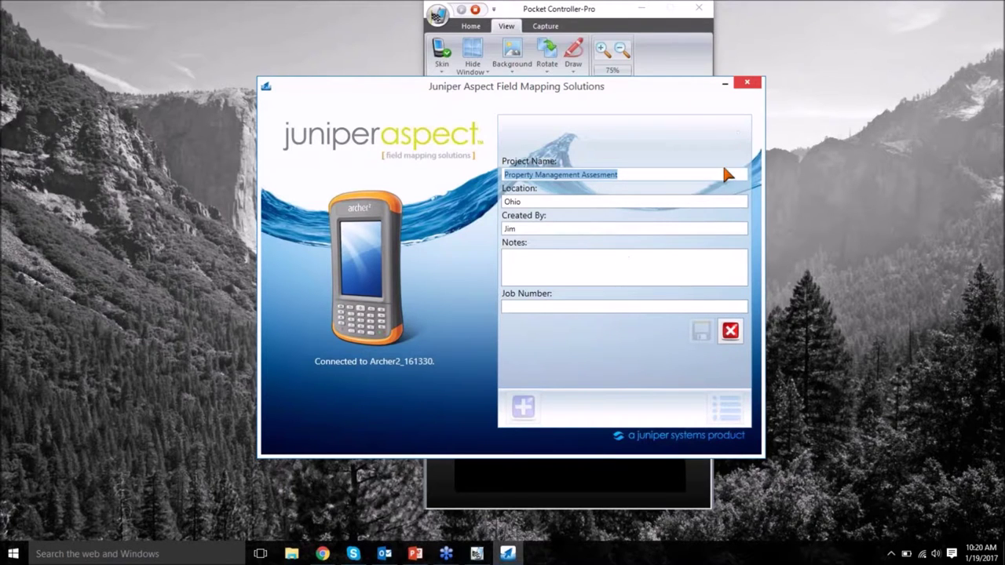
pyautogui.click(730, 331)
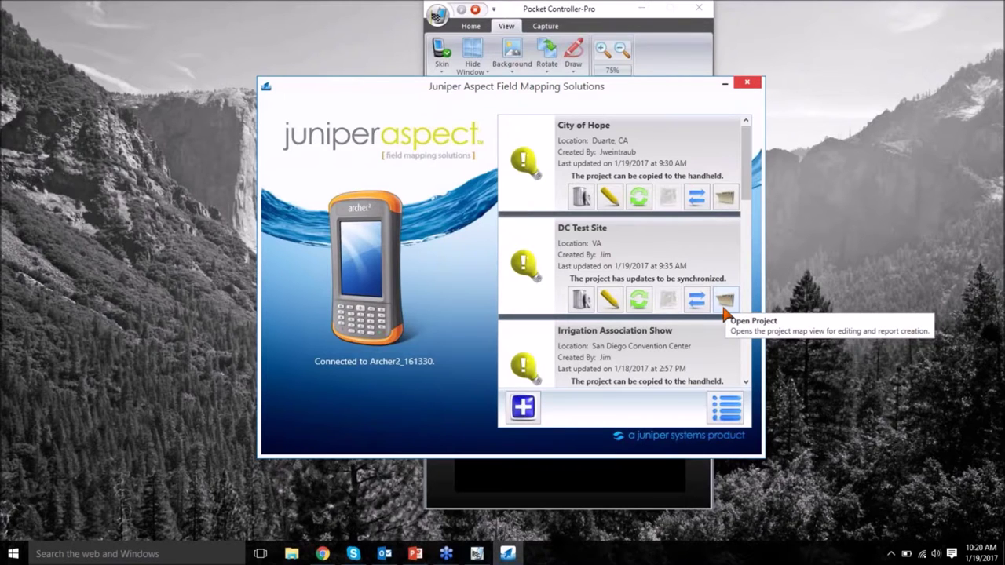
# Step: Open the Property Management Assesment project in the map view
pyautogui.scroll(-2, 728, 275)
pyautogui.scroll(-5, 728, 269)
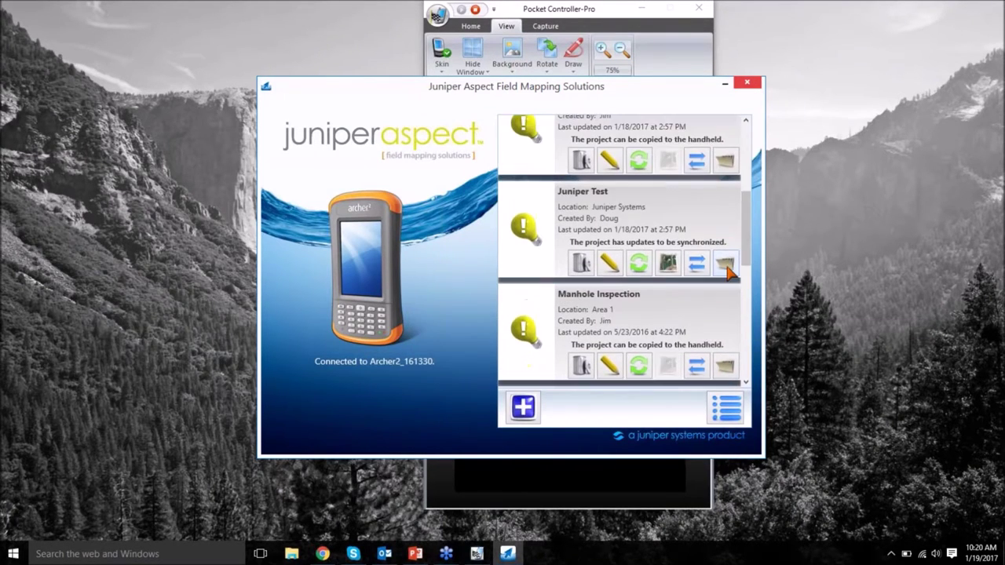
pyautogui.scroll(7, 729, 271)
pyautogui.scroll(-2, 729, 271)
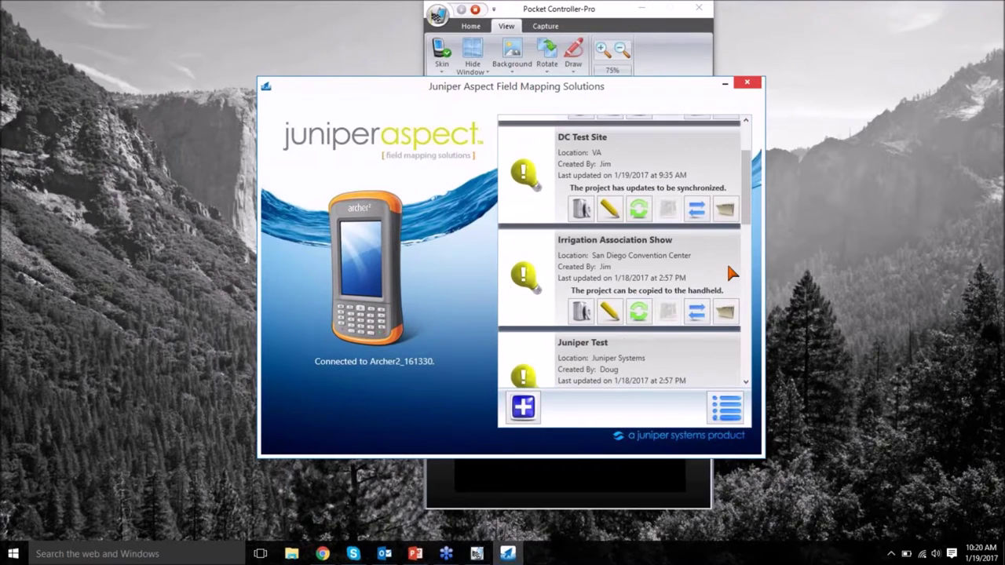
pyautogui.scroll(-4, 729, 271)
pyautogui.scroll(-5, 729, 271)
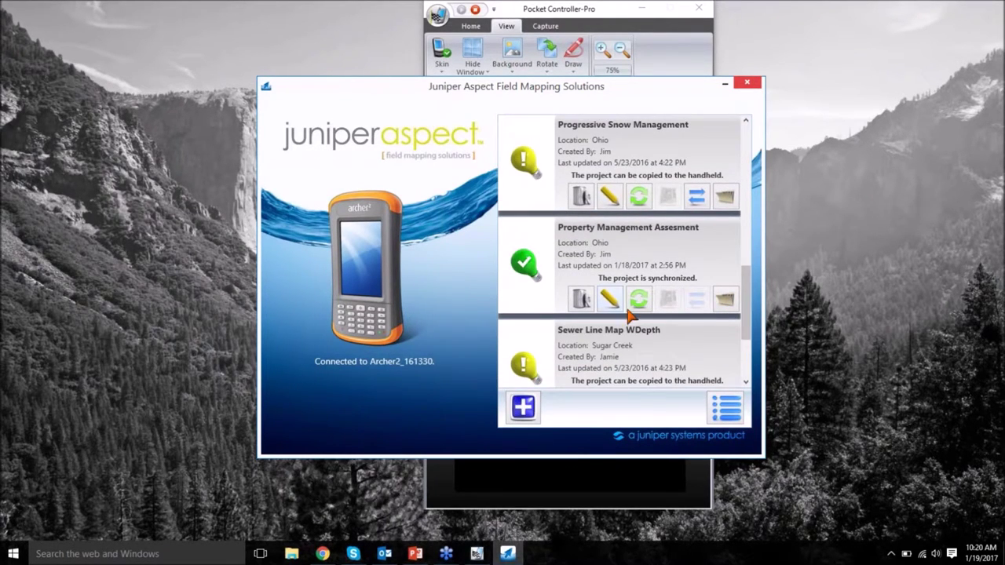
pyautogui.click(724, 300)
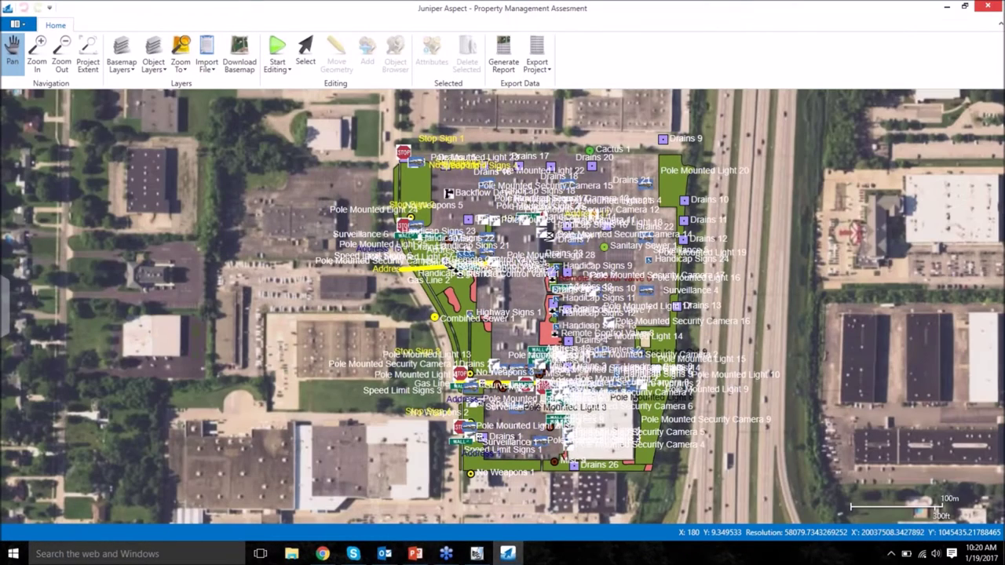
# Step: Examine the mapped objects in the northern parking lot up close, then return to the full project extent
pyautogui.click(37, 57)
pyautogui.moveTo(427, 157); pyautogui.dragTo(597, 256)
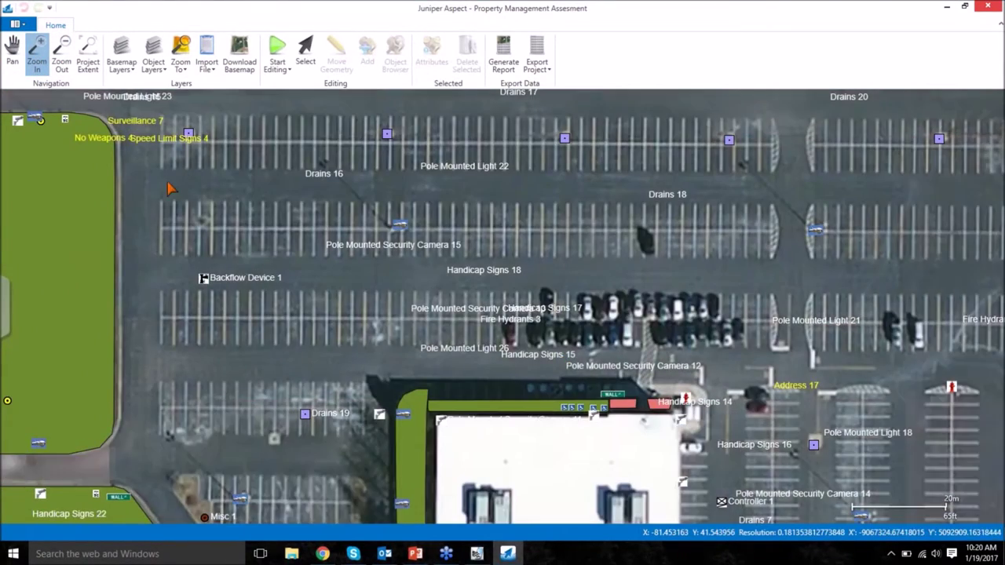
pyautogui.click(61, 57)
pyautogui.moveTo(329, 203); pyautogui.dragTo(648, 393)
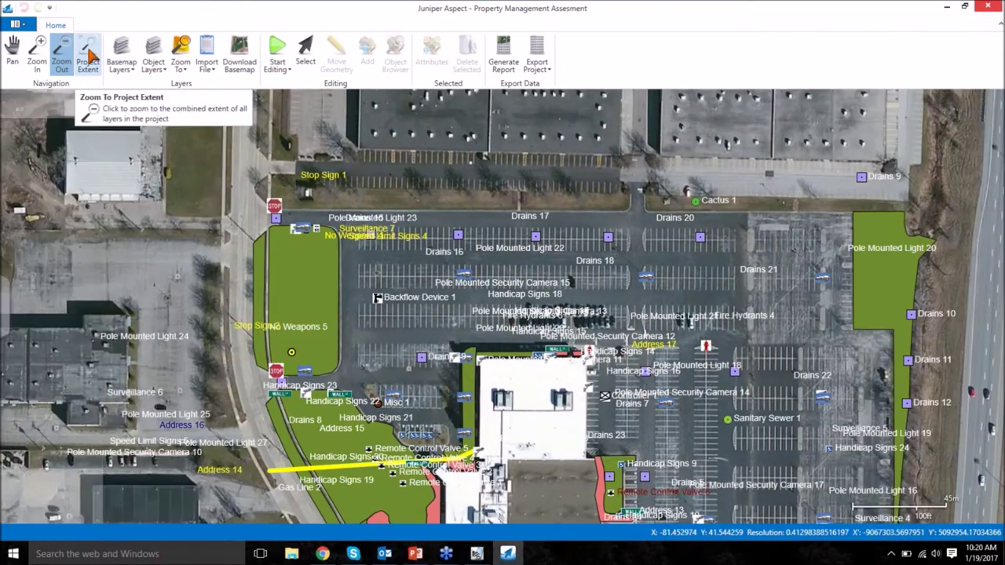
pyautogui.click(90, 56)
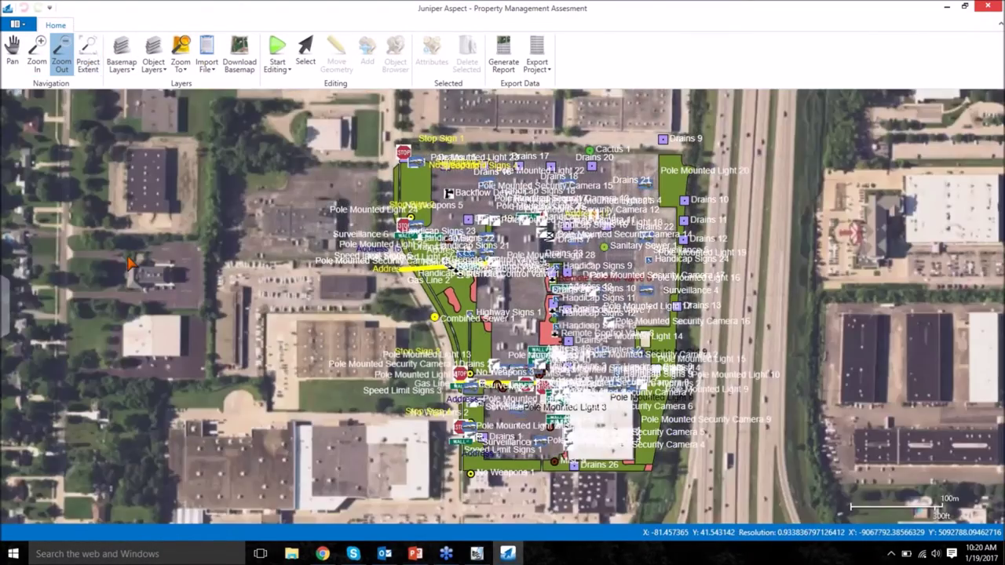
# Step: Switch the basemap to Bing Road, try a reduced opacity and restore it to full
pyautogui.click(138, 70)
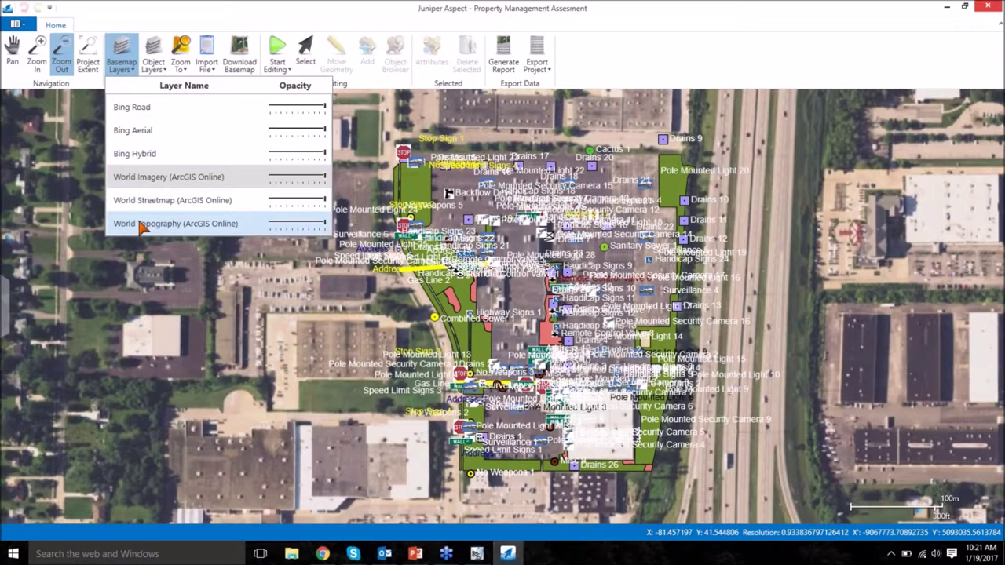
pyautogui.click(149, 110)
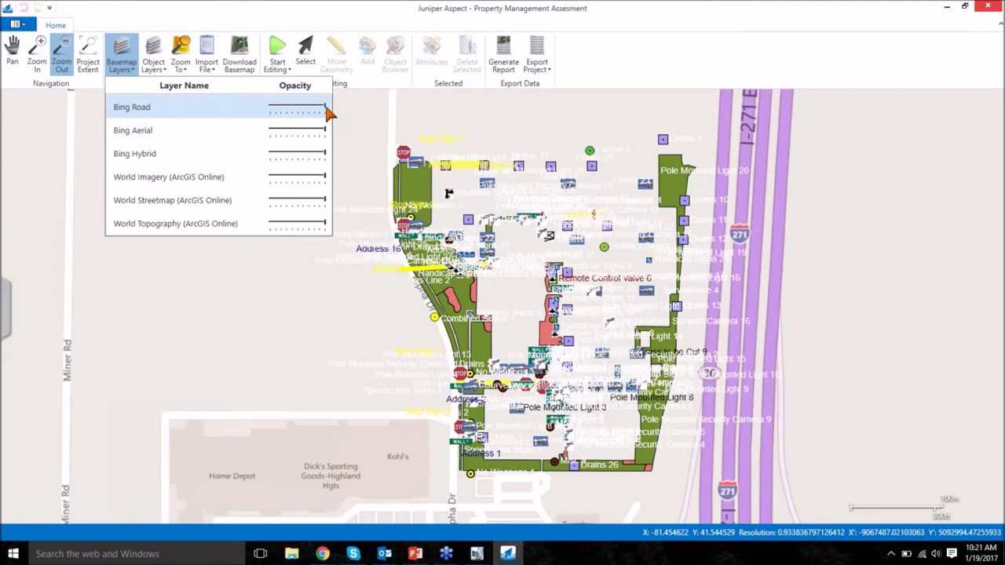
pyautogui.moveTo(325, 108); pyautogui.dragTo(290, 111)
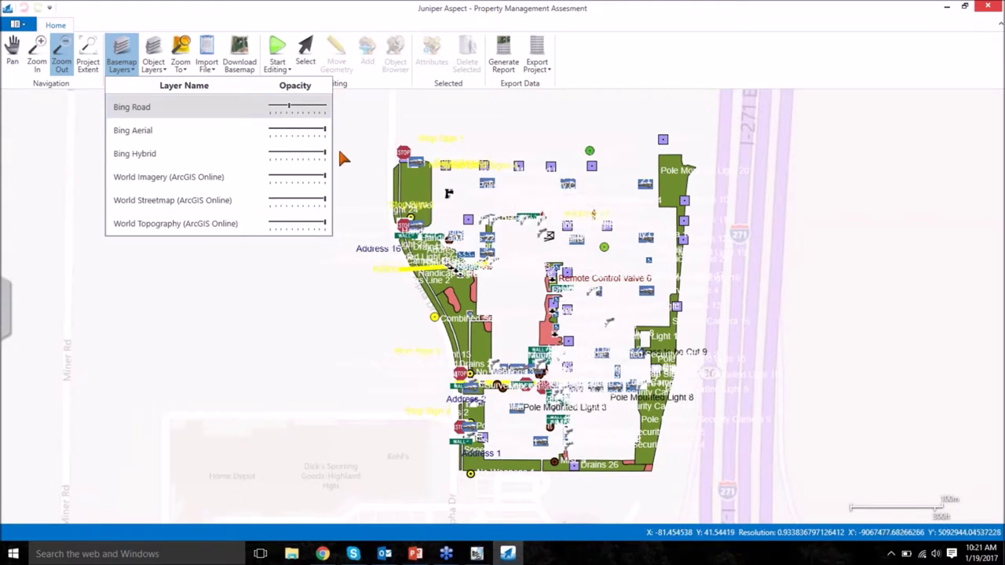
pyautogui.moveTo(290, 107); pyautogui.dragTo(343, 107)
pyautogui.click(343, 108)
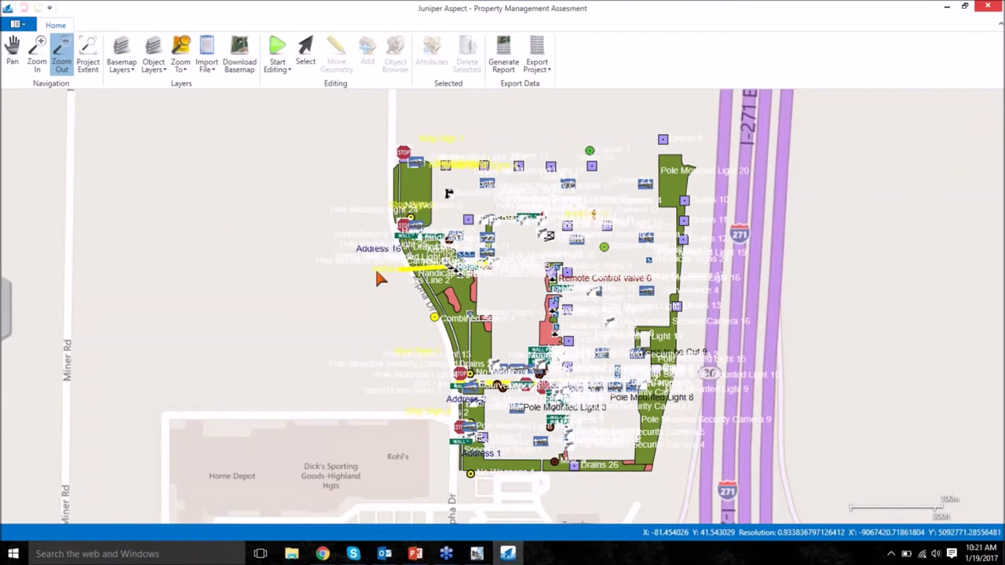
# Step: Switch the basemap to World Imagery (ArcGIS Online) at full opacity
pyautogui.click(126, 63)
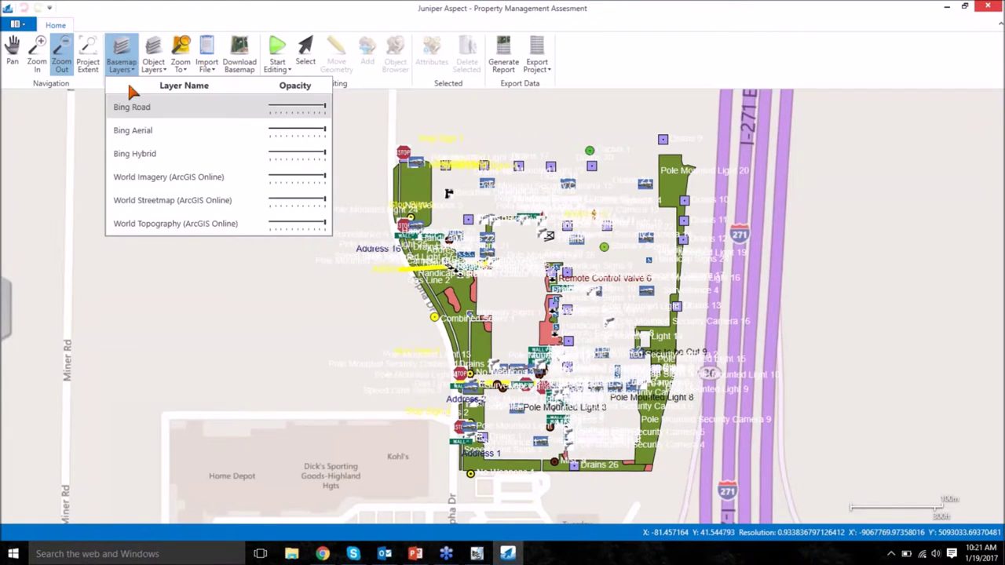
pyautogui.click(157, 180)
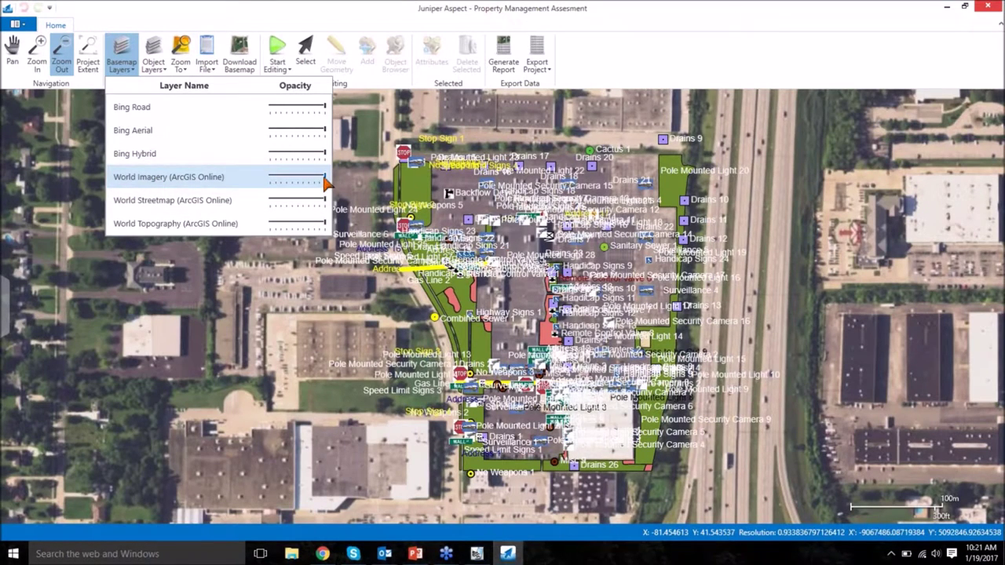
pyautogui.click(322, 181)
pyautogui.moveTo(322, 180)
pyautogui.mouseDown()
pyautogui.moveTo(305, 181)
pyautogui.moveTo(333, 185)
pyautogui.mouseUp()
pyautogui.click(320, 352)
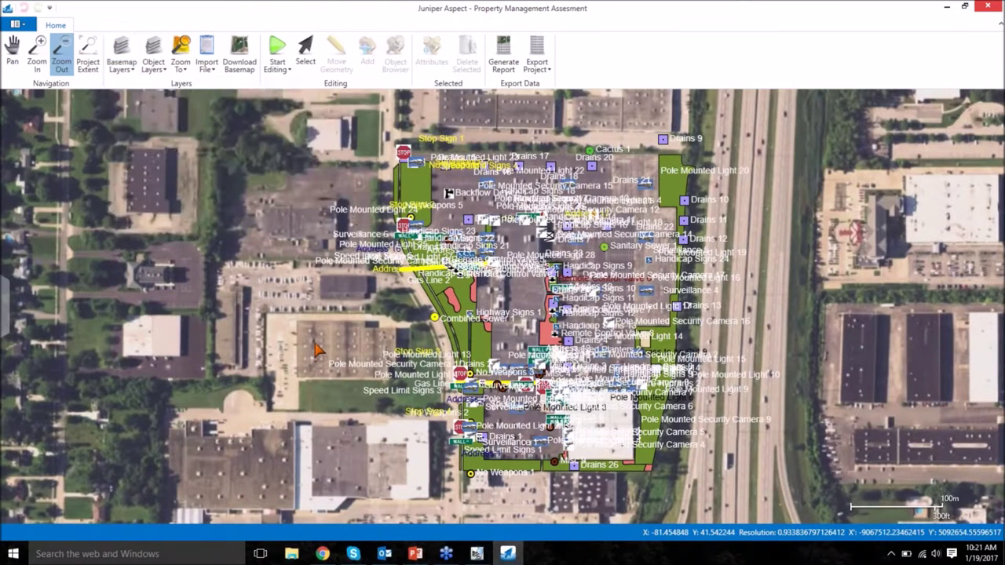
# Step: Turn off the labels for all object layers on the map
pyautogui.click(154, 63)
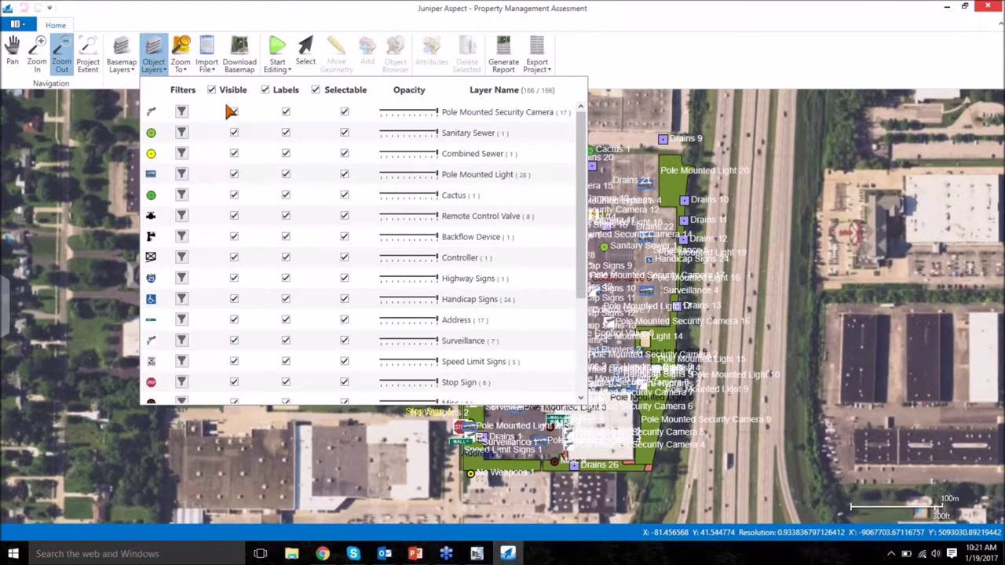
pyautogui.click(265, 90)
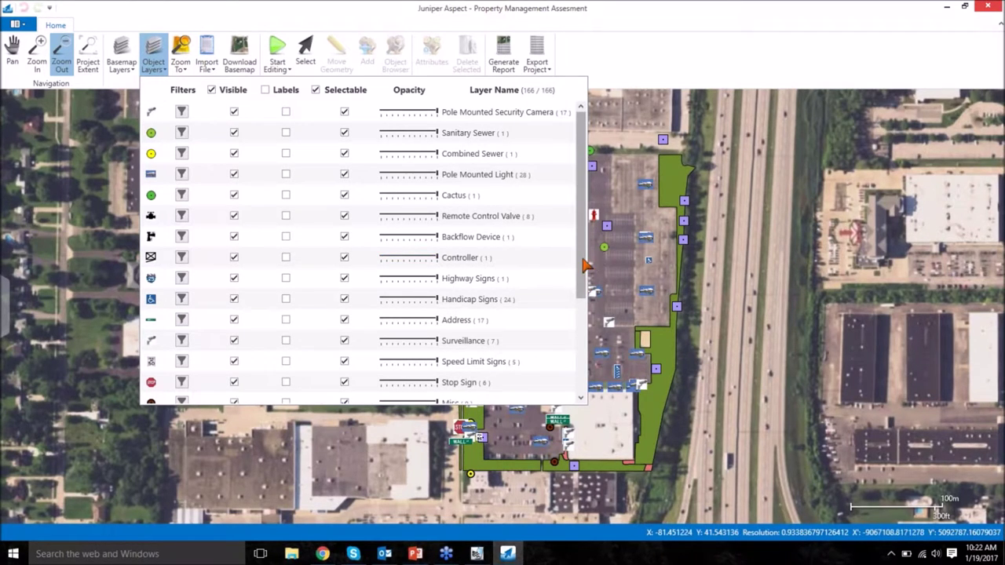
pyautogui.moveTo(585, 267); pyautogui.dragTo(594, 249)
pyautogui.click(595, 249)
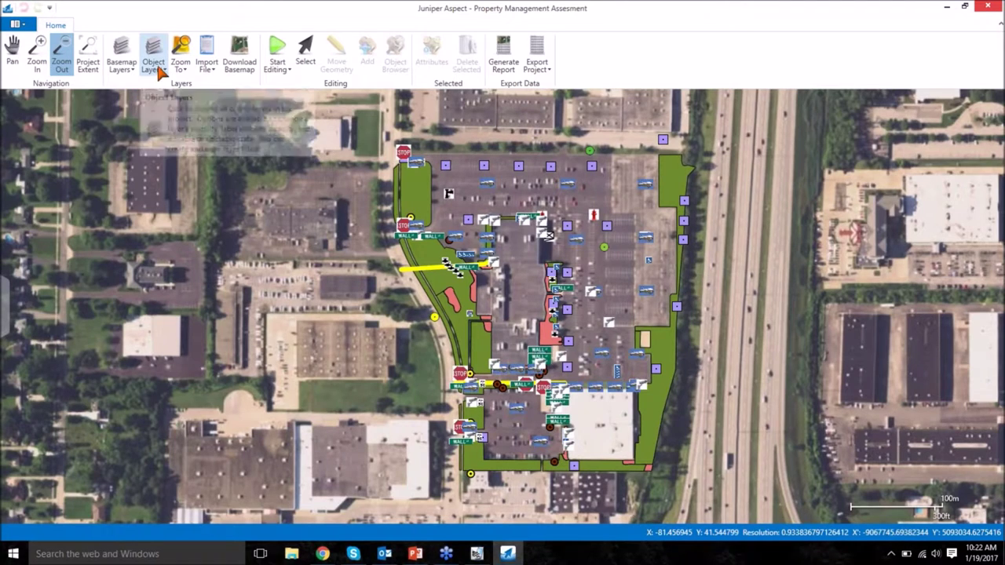
# Step: Open the filter editor for the Pole Mounted Light layer and define the condition Operational is exactly Yes
pyautogui.click(122, 62)
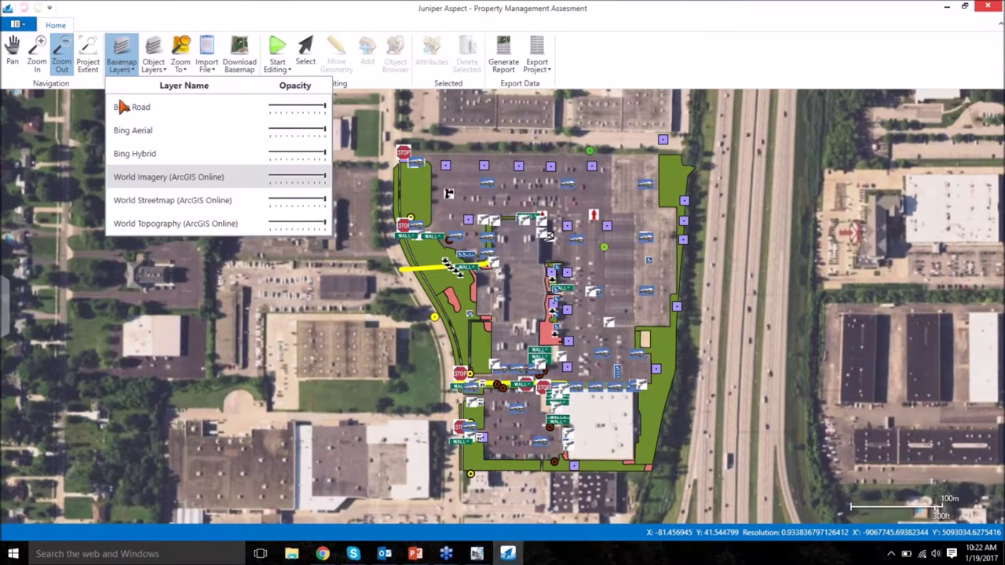
pyautogui.click(159, 63)
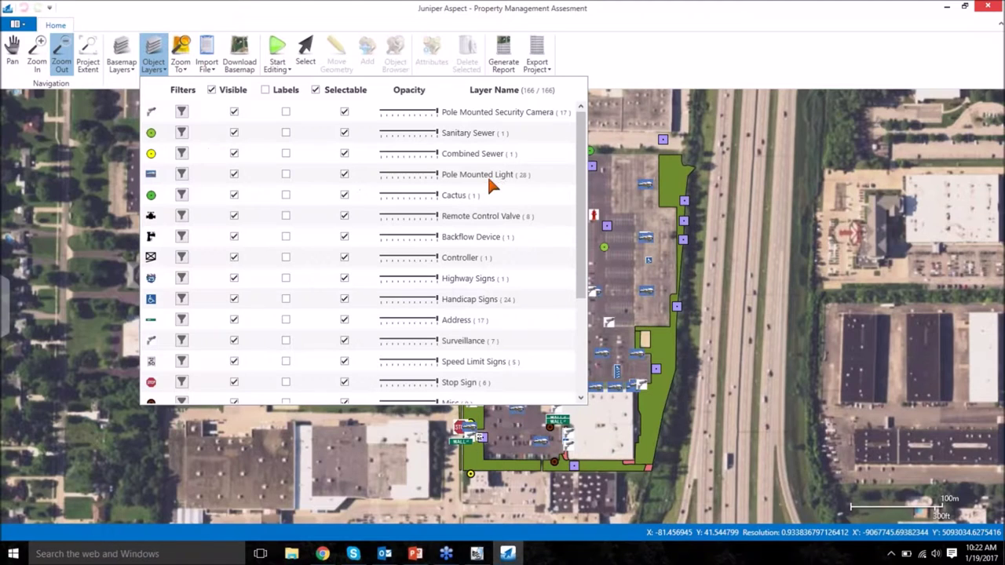
pyautogui.click(181, 174)
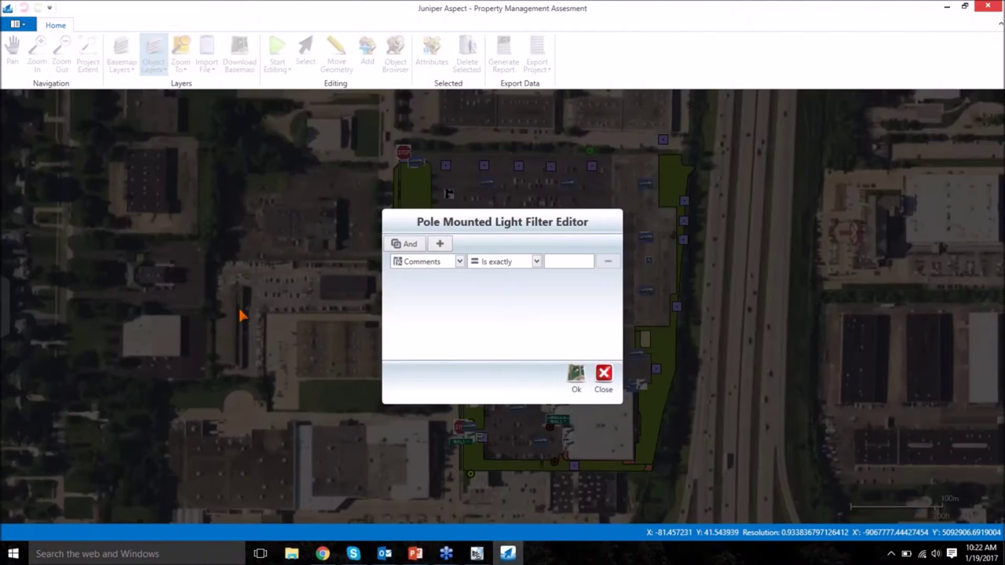
pyautogui.click(459, 262)
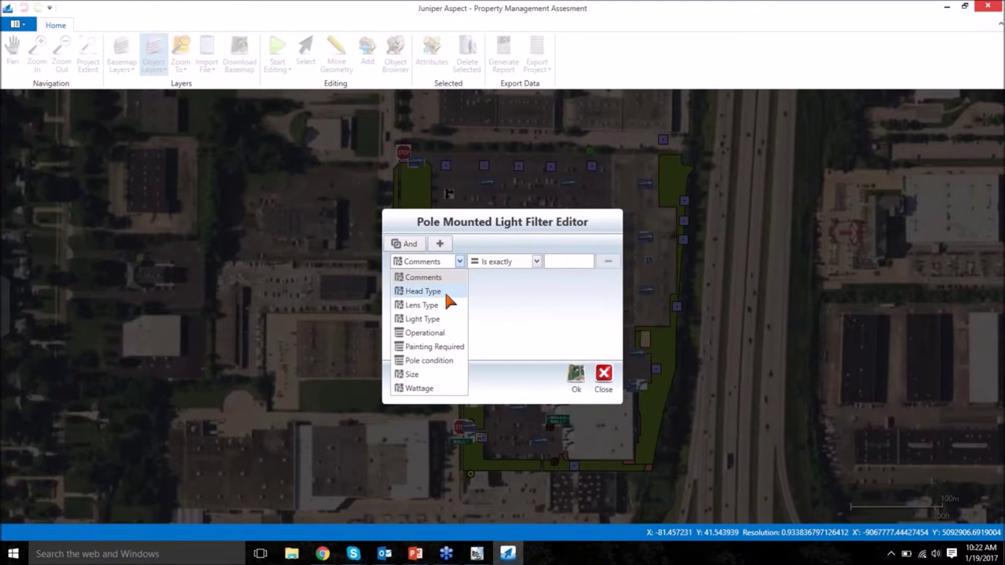
pyautogui.click(442, 291)
pyautogui.click(537, 263)
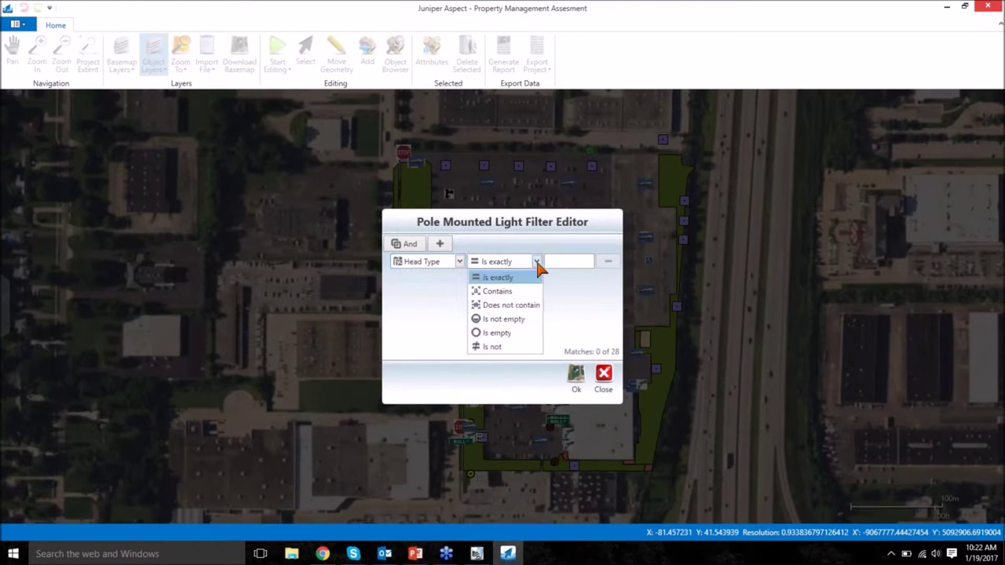
pyautogui.click(460, 263)
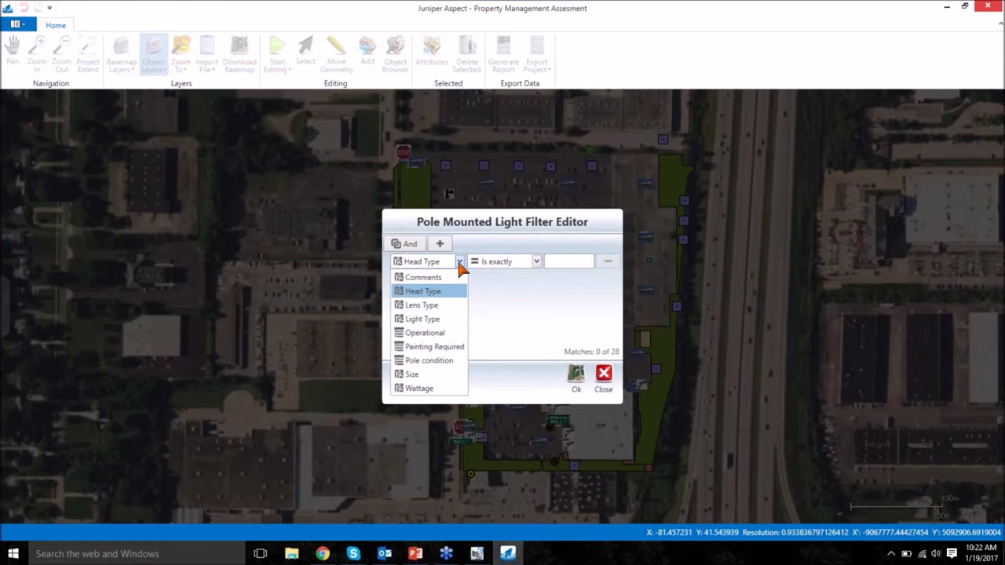
pyautogui.click(436, 332)
pyautogui.click(578, 263)
pyautogui.click(566, 275)
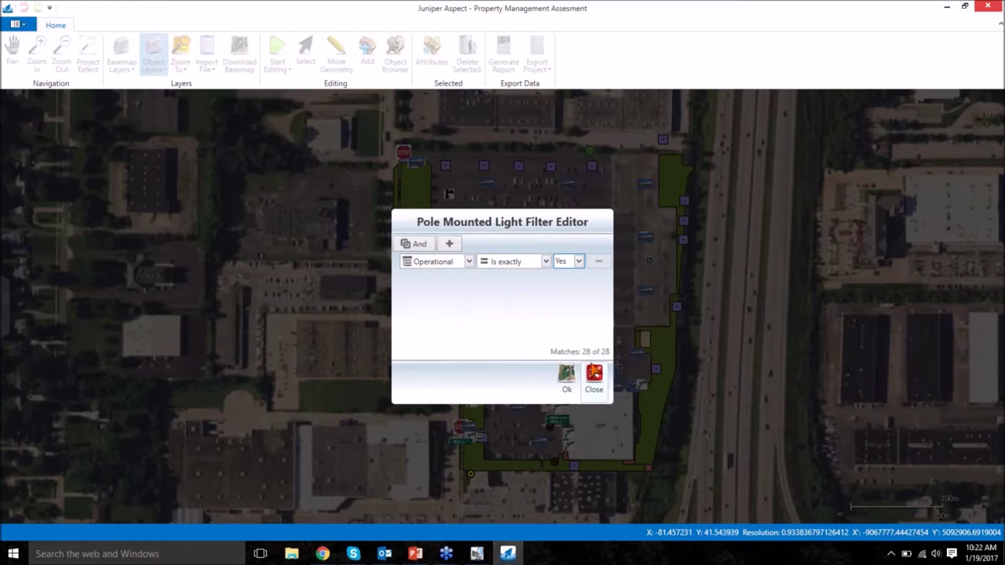
# Step: Add a second And condition, Painting Required is exactly Yes, and close the filter editor without applying it
pyautogui.click(419, 247)
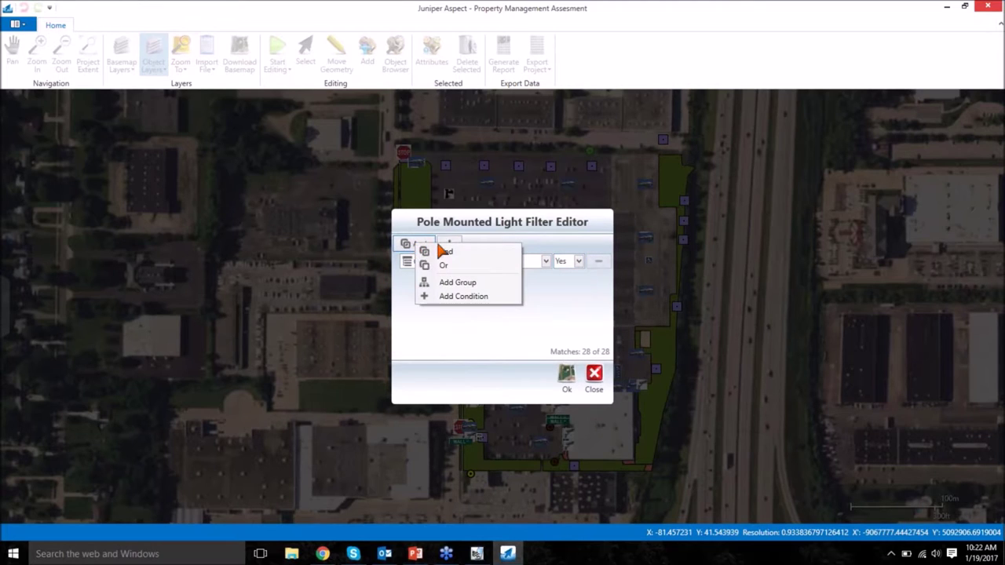
pyautogui.click(446, 252)
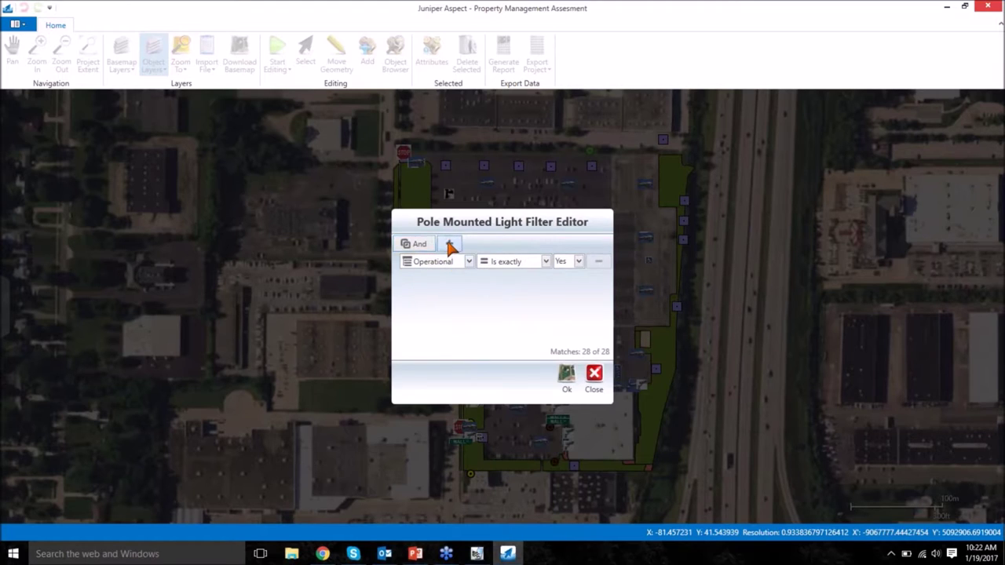
pyautogui.click(448, 244)
pyautogui.click(460, 281)
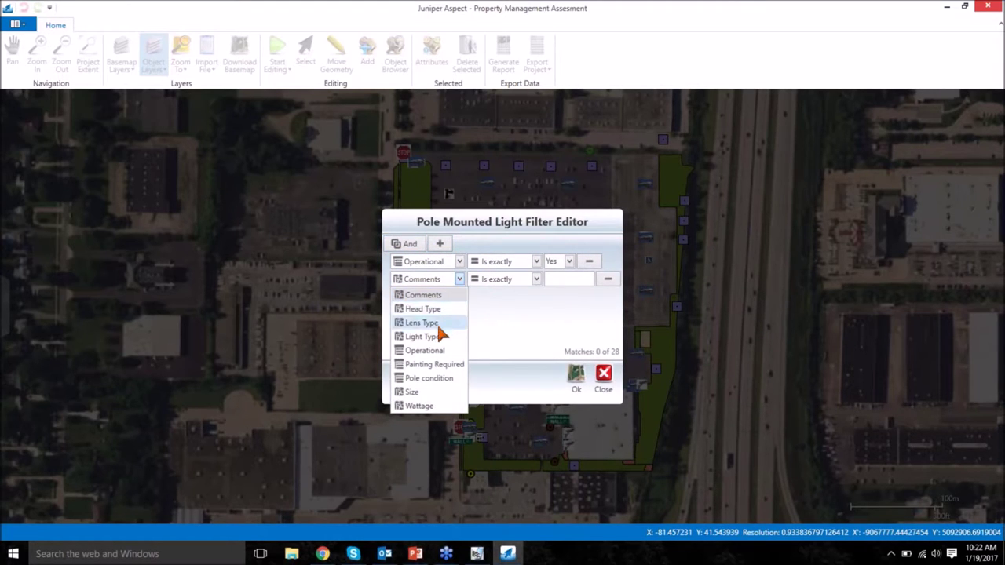
pyautogui.click(437, 337)
pyautogui.click(461, 282)
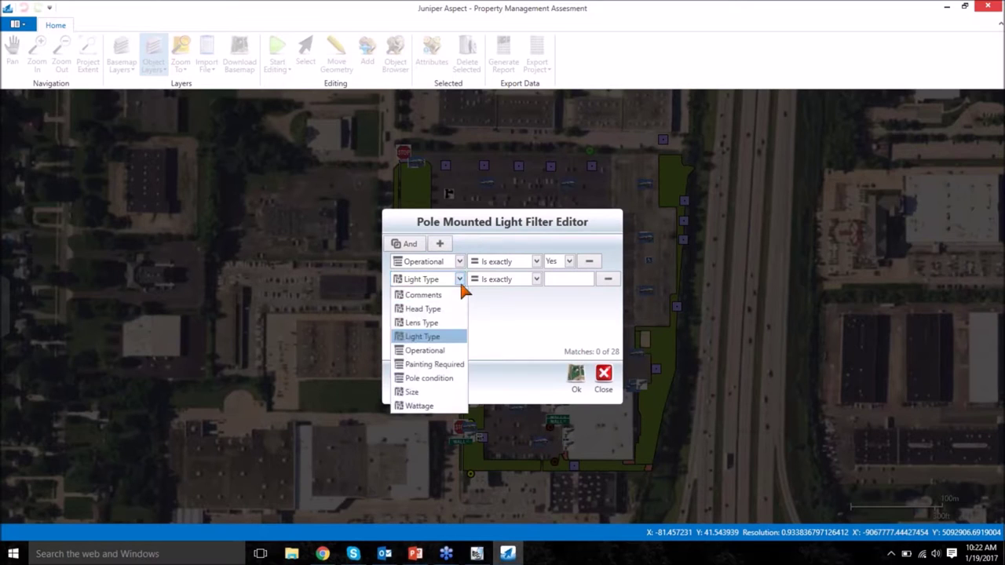
pyautogui.click(444, 365)
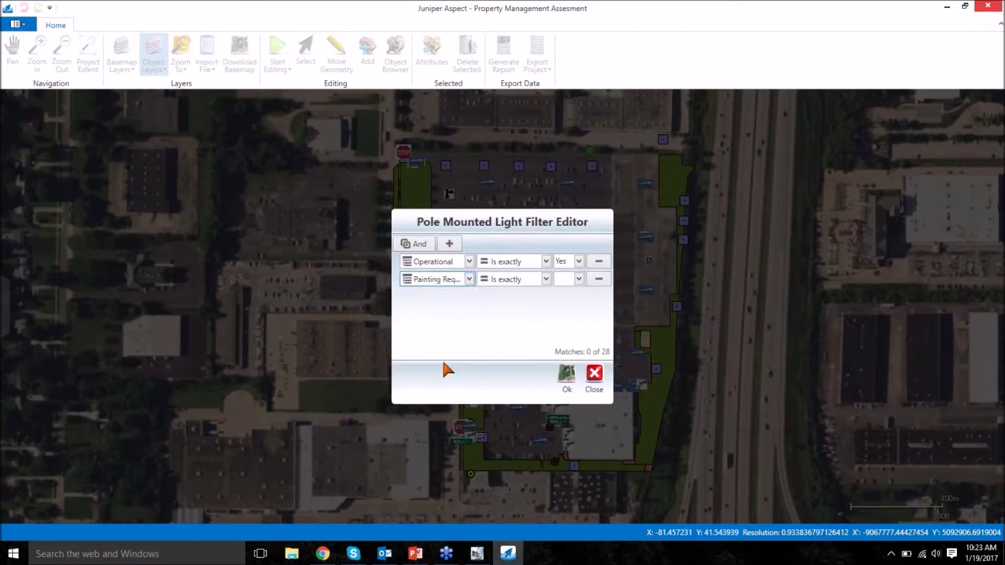
pyautogui.click(545, 280)
pyautogui.click(550, 281)
pyautogui.click(579, 279)
pyautogui.click(567, 293)
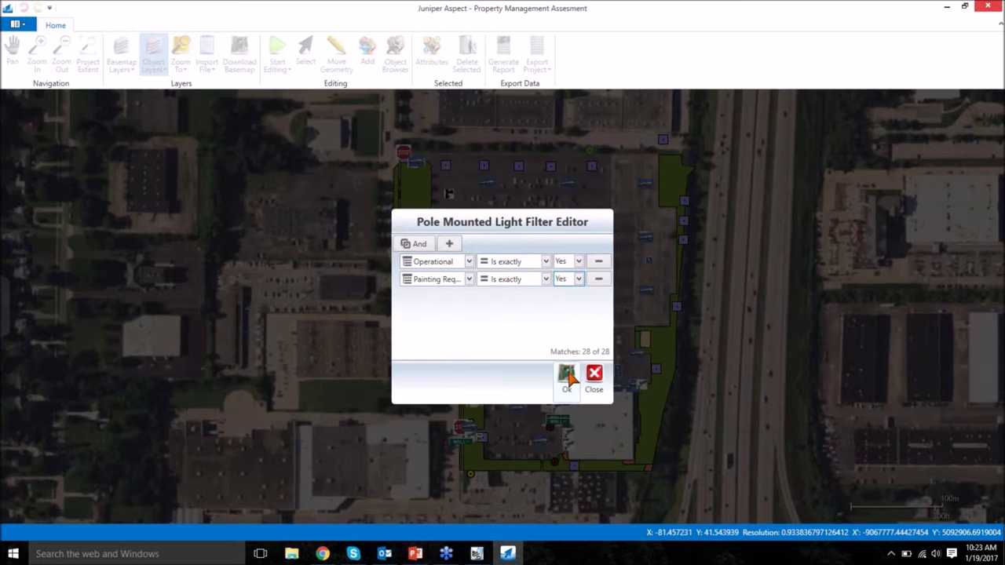
pyautogui.click(594, 379)
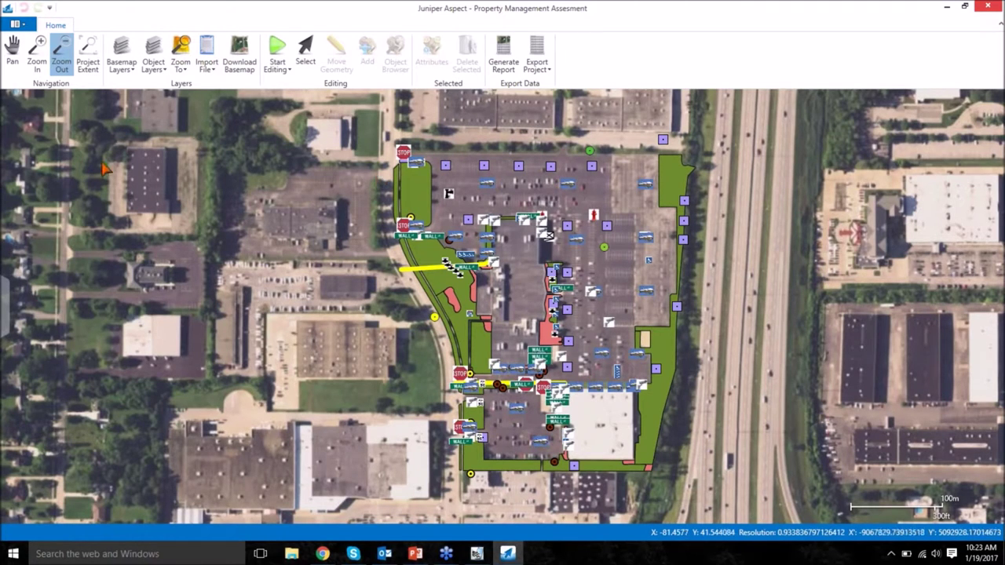
# Step: Zoom the map to the Controller layer and view the file import options
pyautogui.click(180, 53)
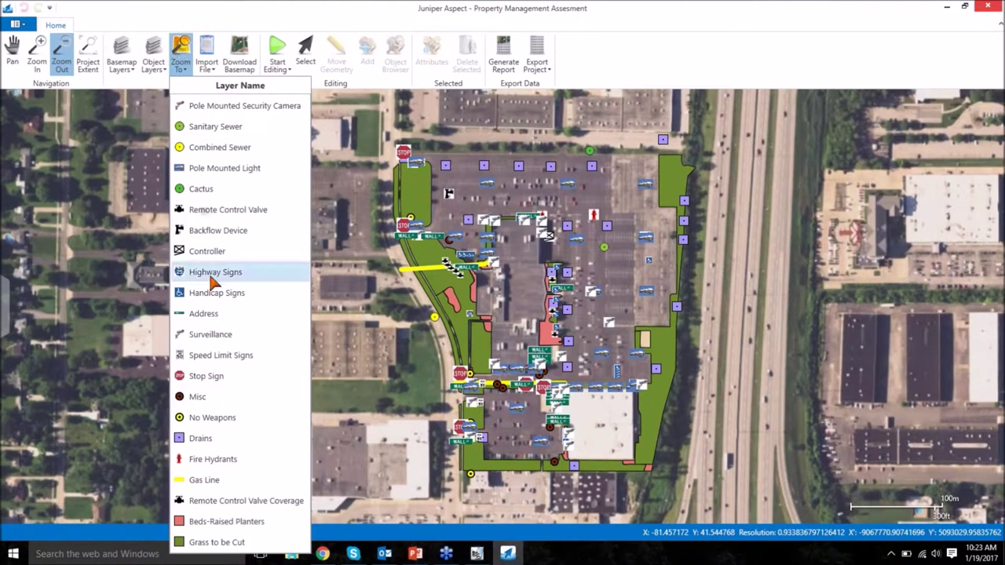
pyautogui.click(217, 252)
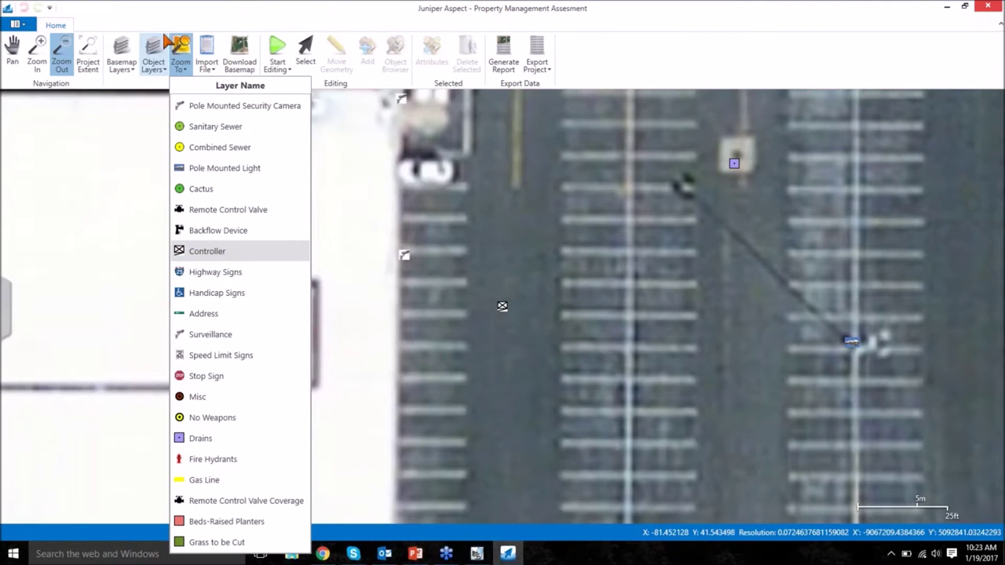
pyautogui.click(211, 61)
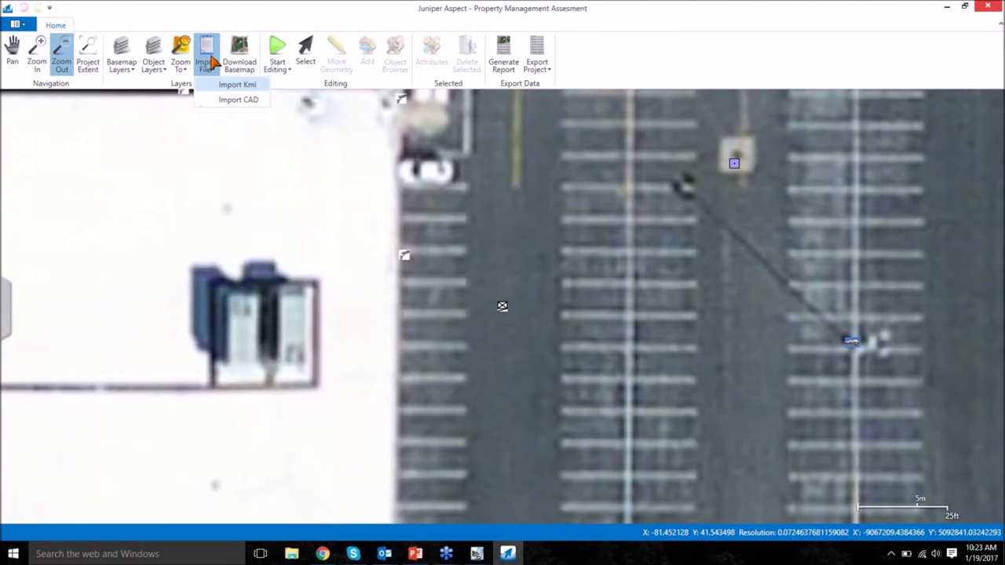
pyautogui.click(234, 101)
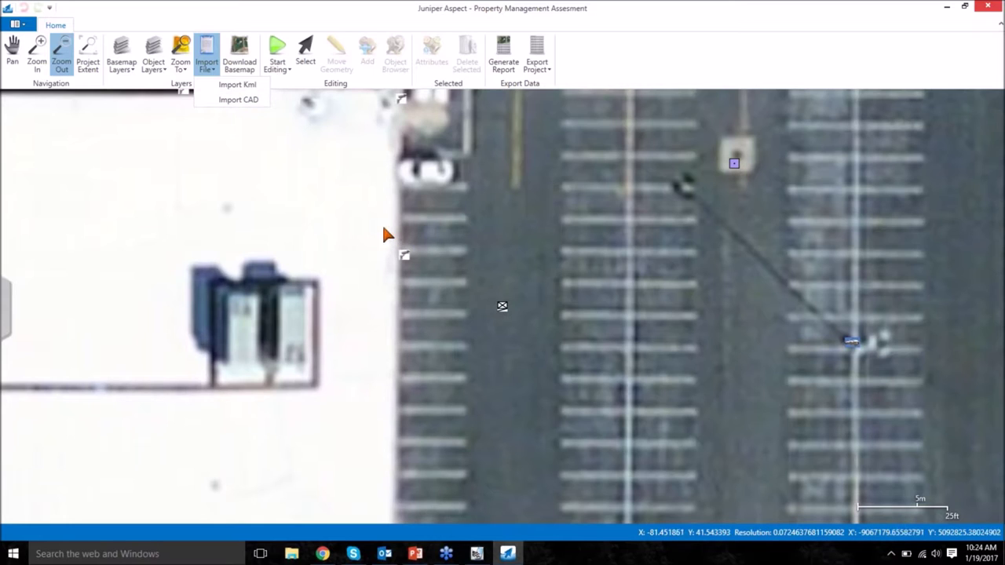
# Step: Start editing and move the controller from the parking lot driving lane to the east edge of the building
pyautogui.click(277, 55)
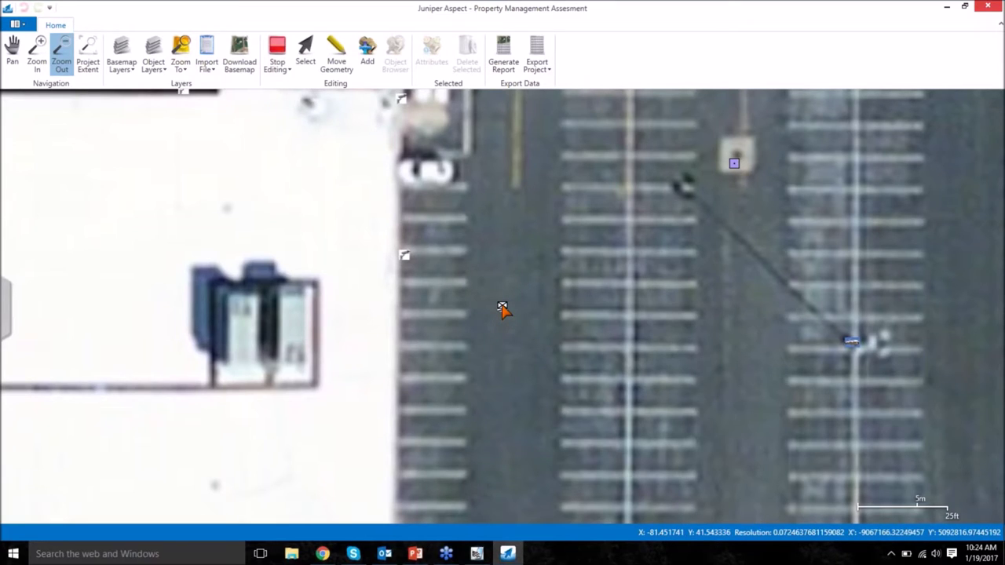
pyautogui.moveTo(502, 307); pyautogui.dragTo(478, 322)
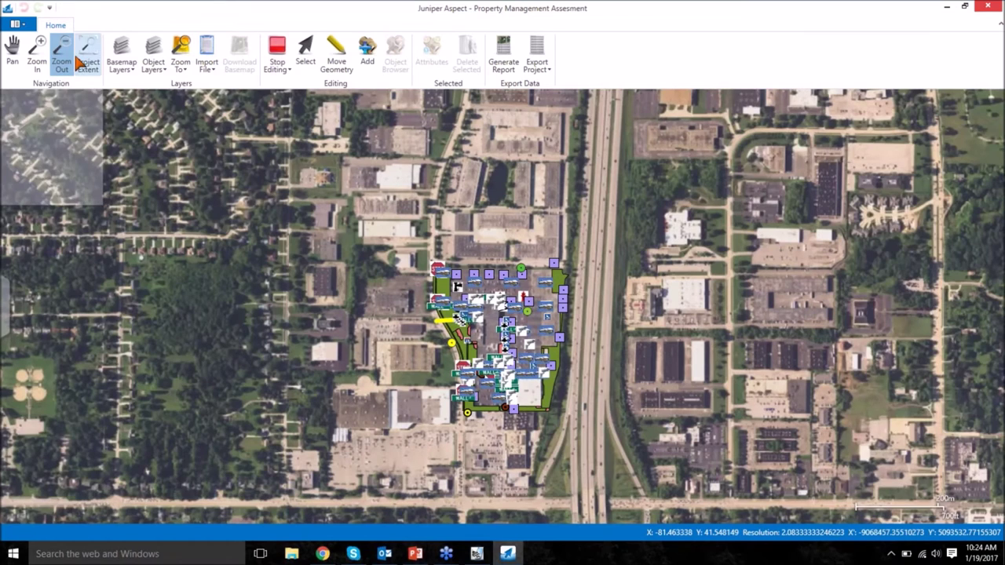
pyautogui.click(37, 59)
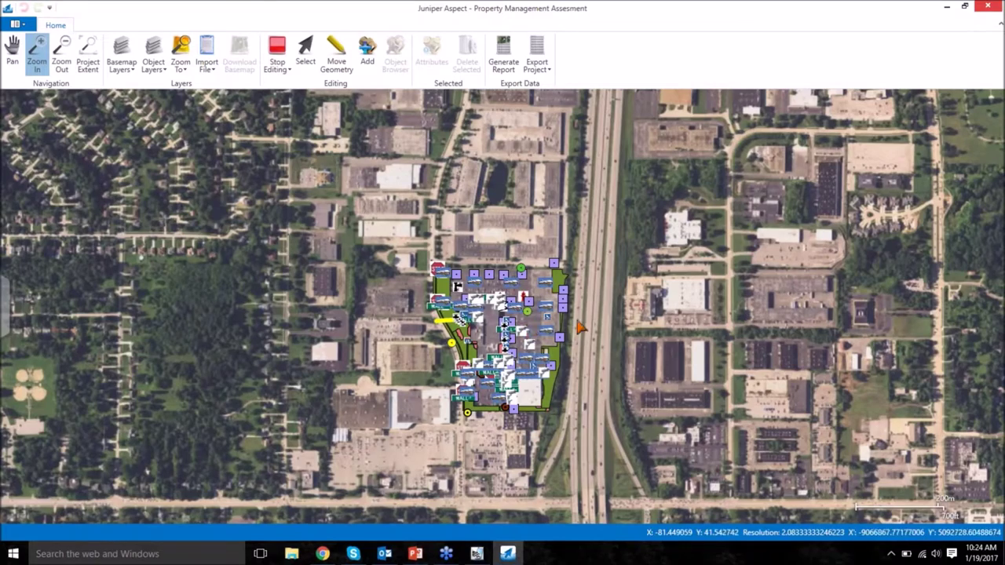
pyautogui.moveTo(430, 267); pyautogui.dragTo(573, 369)
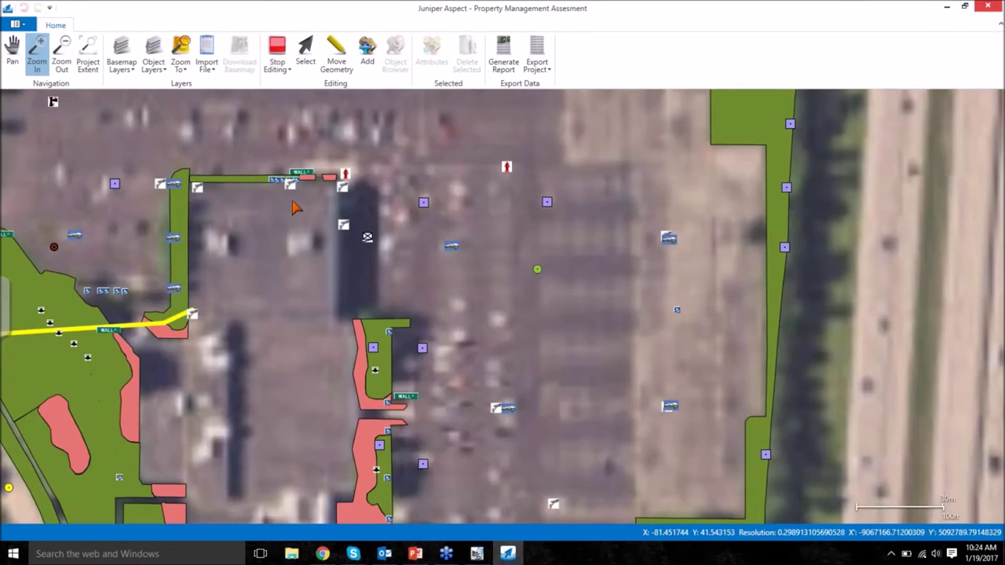
pyautogui.moveTo(317, 182); pyautogui.dragTo(390, 271)
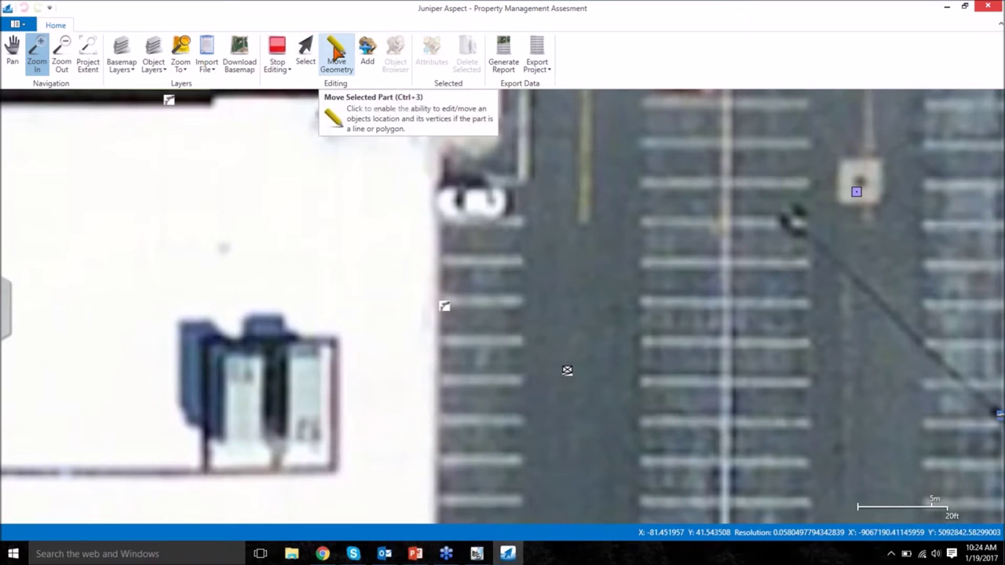
pyautogui.click(336, 55)
pyautogui.moveTo(567, 371); pyautogui.dragTo(445, 374)
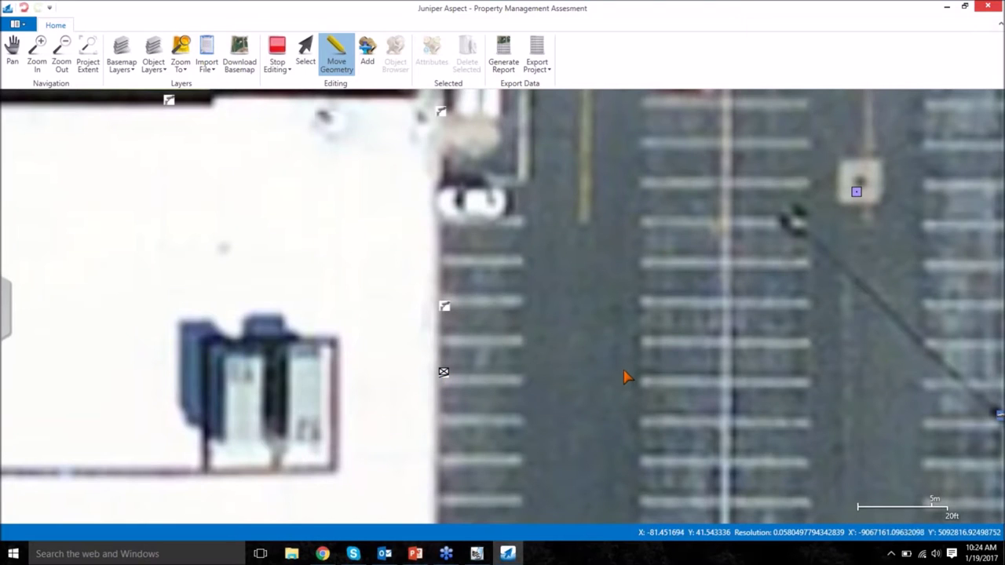
# Step: Inspect the attributes of the moved controller and close them without saving
pyautogui.click(306, 57)
pyautogui.rightClick(445, 374)
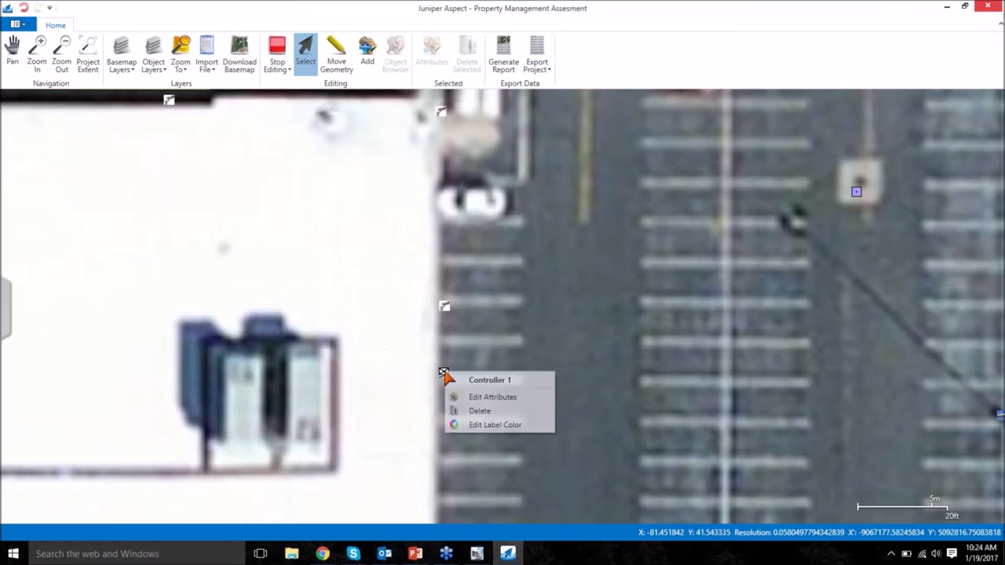
pyautogui.click(490, 398)
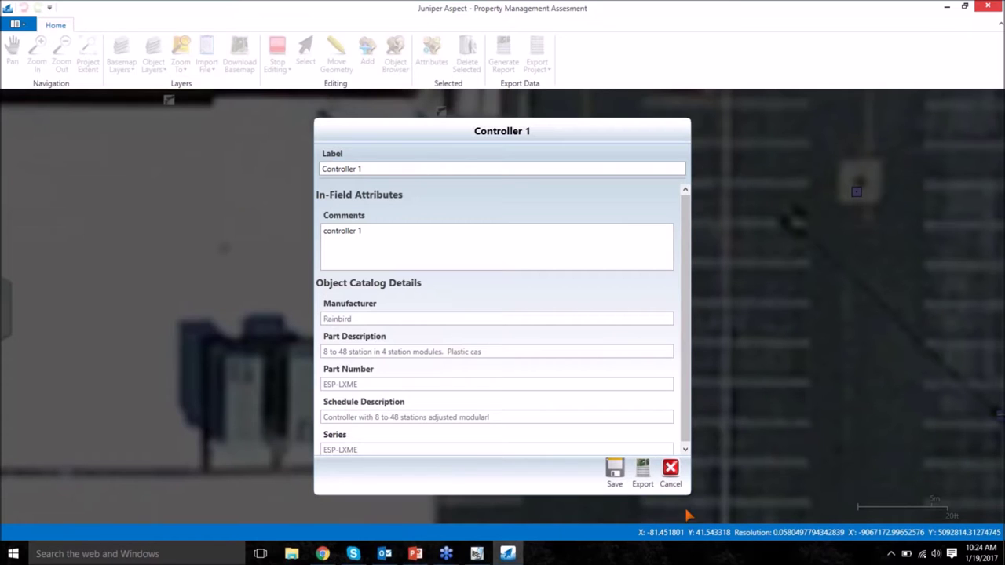
pyautogui.click(671, 475)
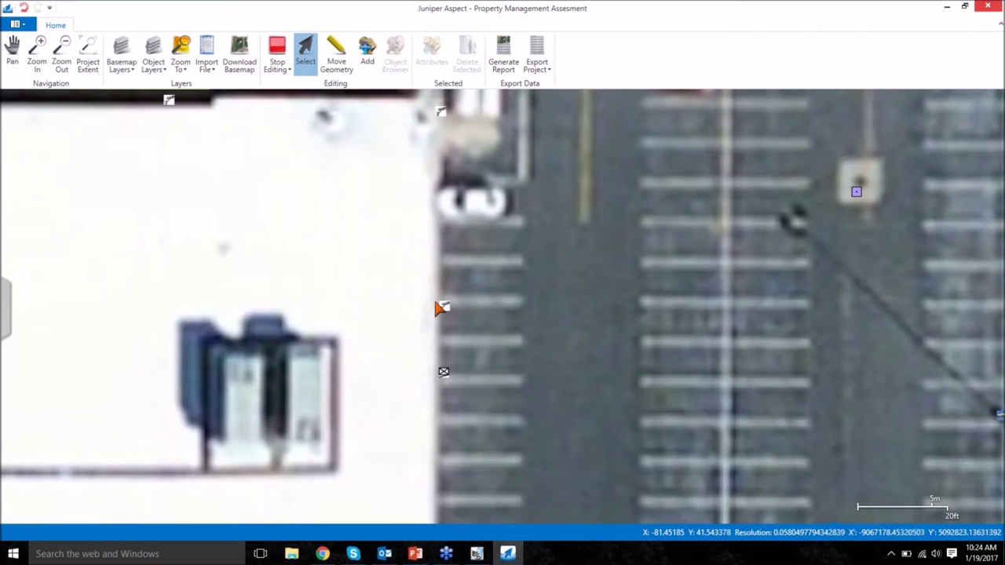
# Step: Inspect the attributes of the Pole Mounted Security Camera directly above the controller and close them without saving
pyautogui.scroll(1, 461, 317)
pyautogui.scroll(-2, 440, 330)
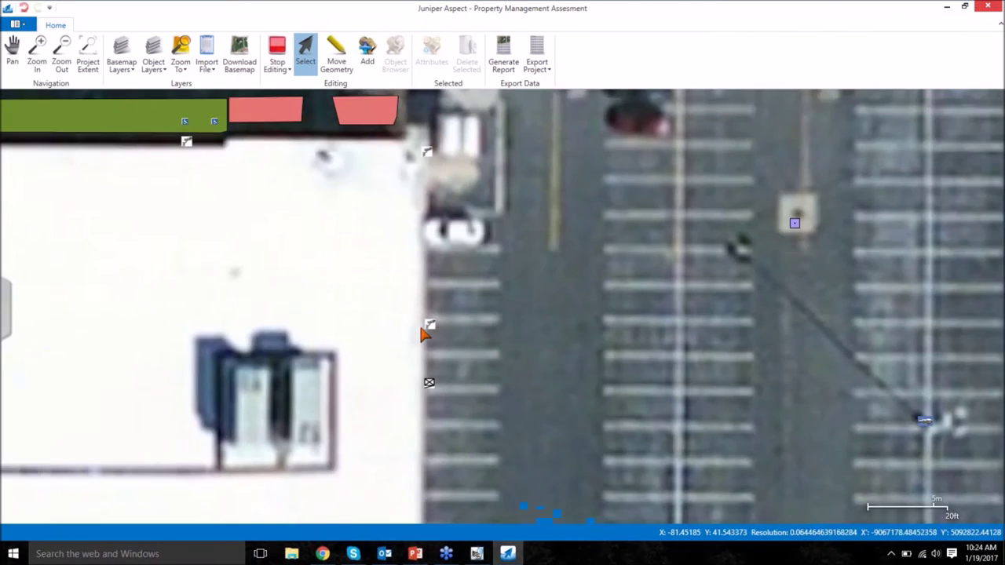
pyautogui.rightClick(430, 330)
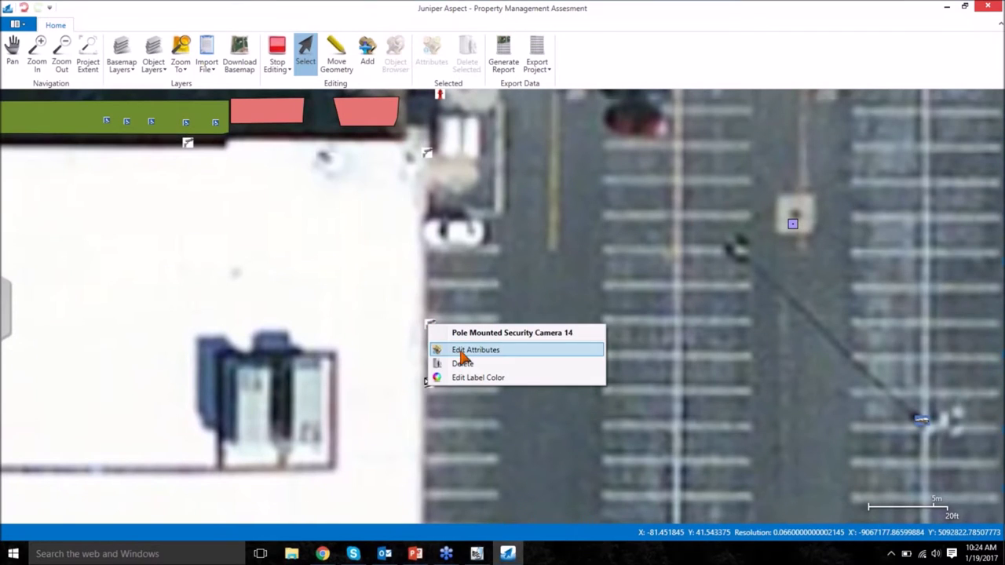
pyautogui.click(461, 351)
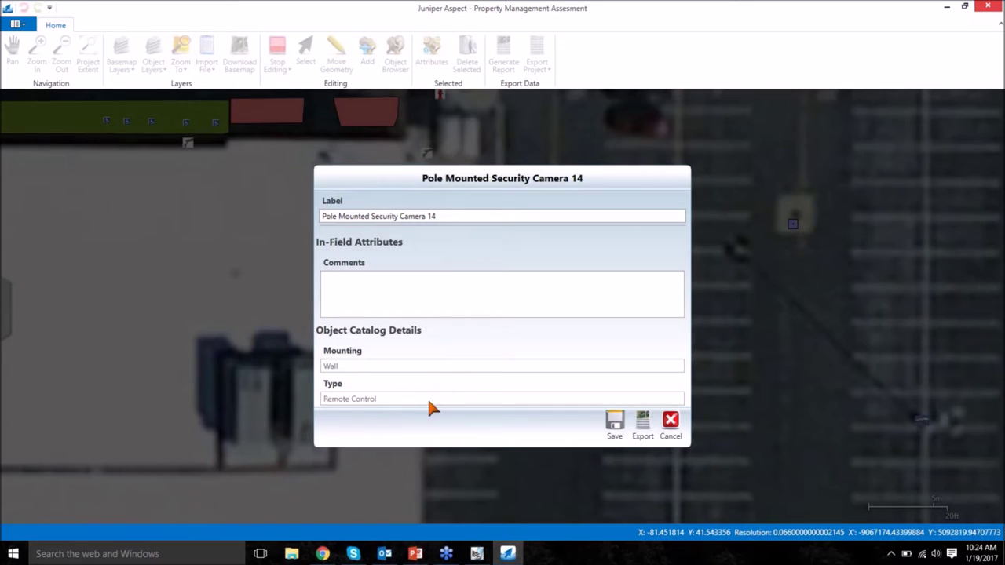
pyautogui.click(671, 425)
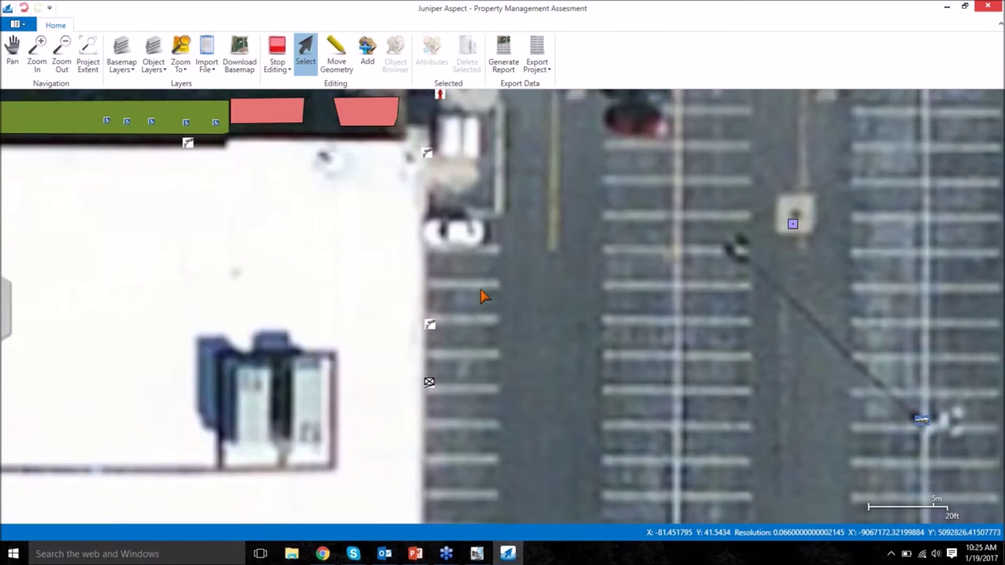
# Step: Add a CONIFERS object of species Pine, species type Aleppo, to the parking lot east of the building
pyautogui.click(367, 51)
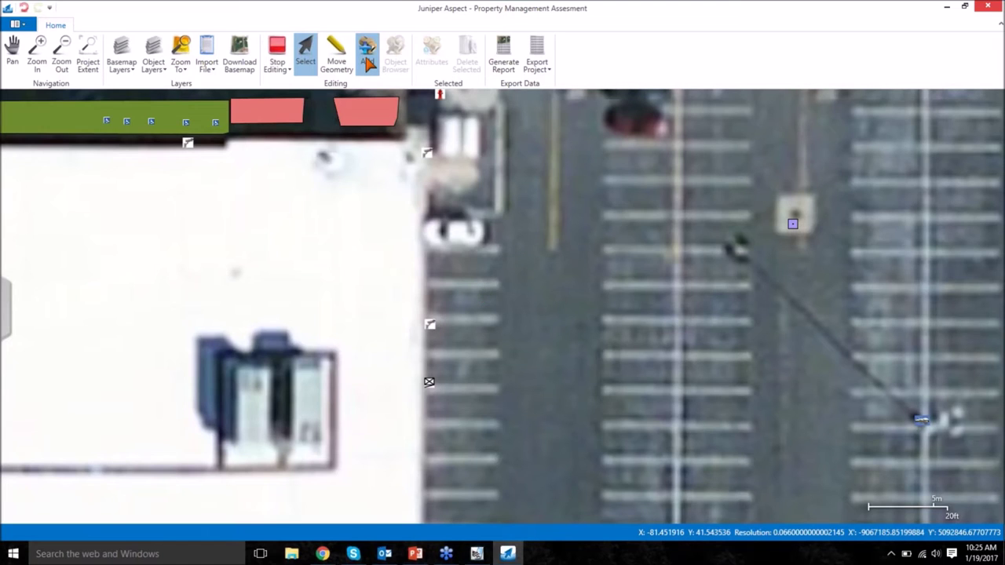
pyautogui.moveTo(640, 281); pyautogui.dragTo(642, 369)
pyautogui.click(616, 339)
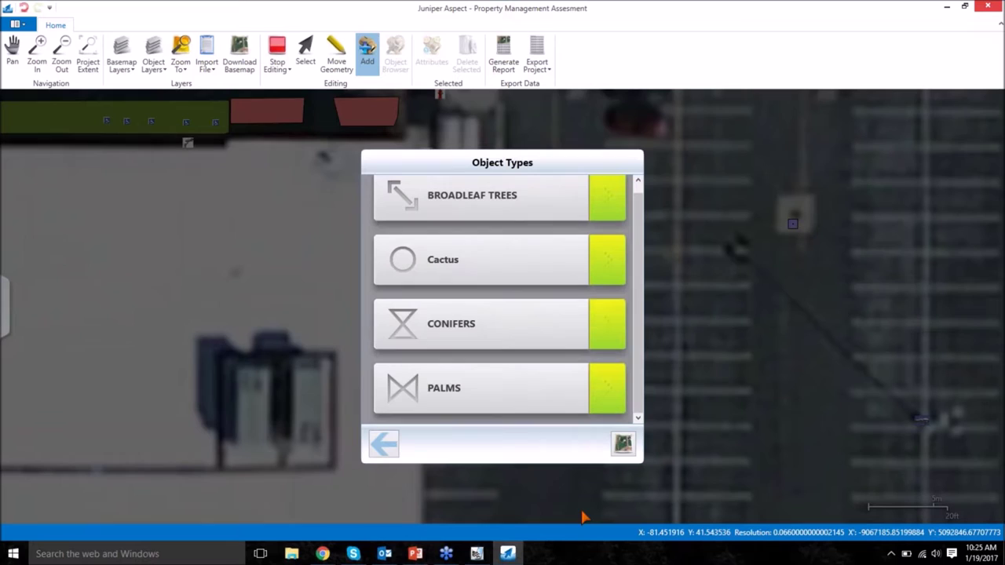
pyautogui.click(618, 330)
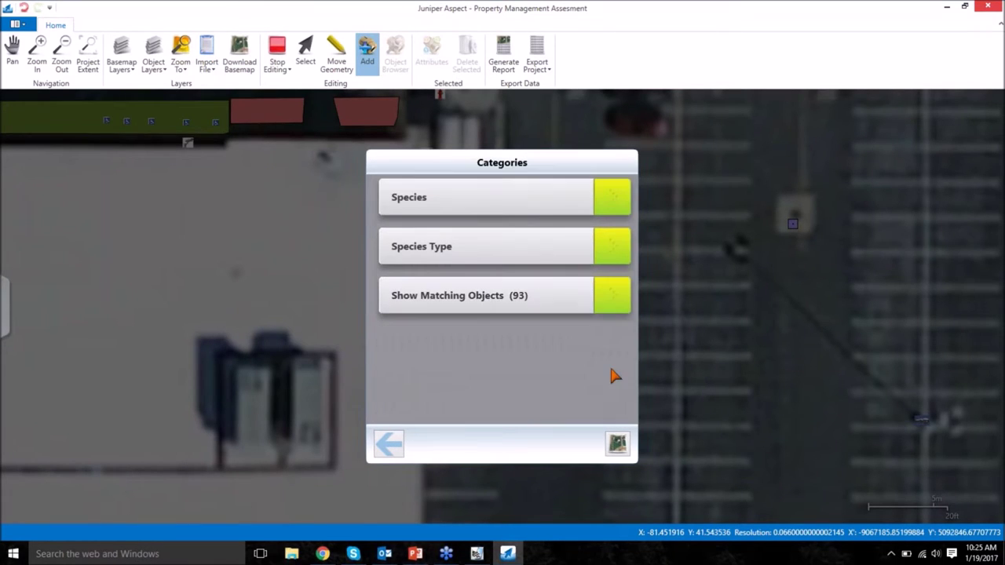
pyautogui.click(605, 206)
pyautogui.click(605, 292)
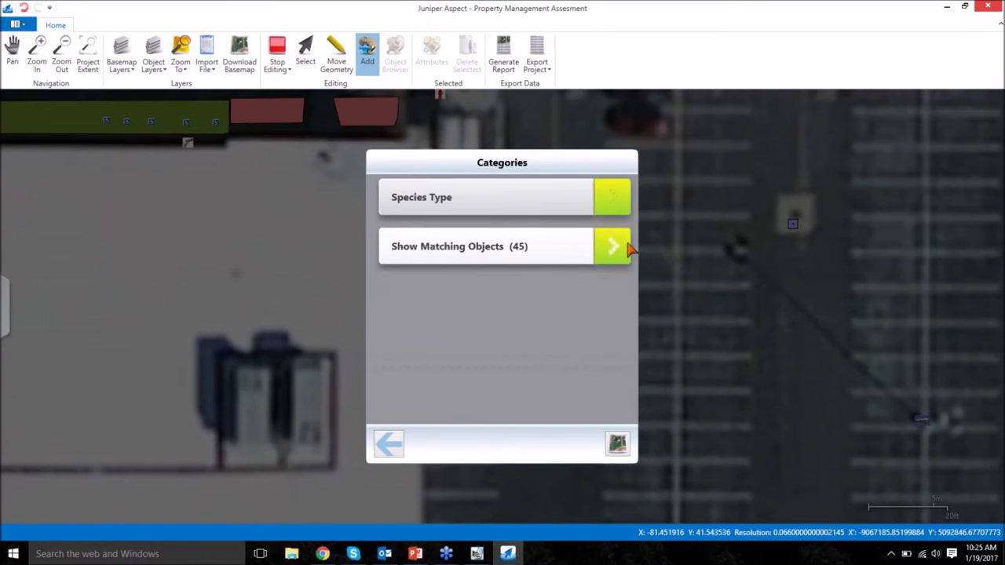
pyautogui.click(605, 247)
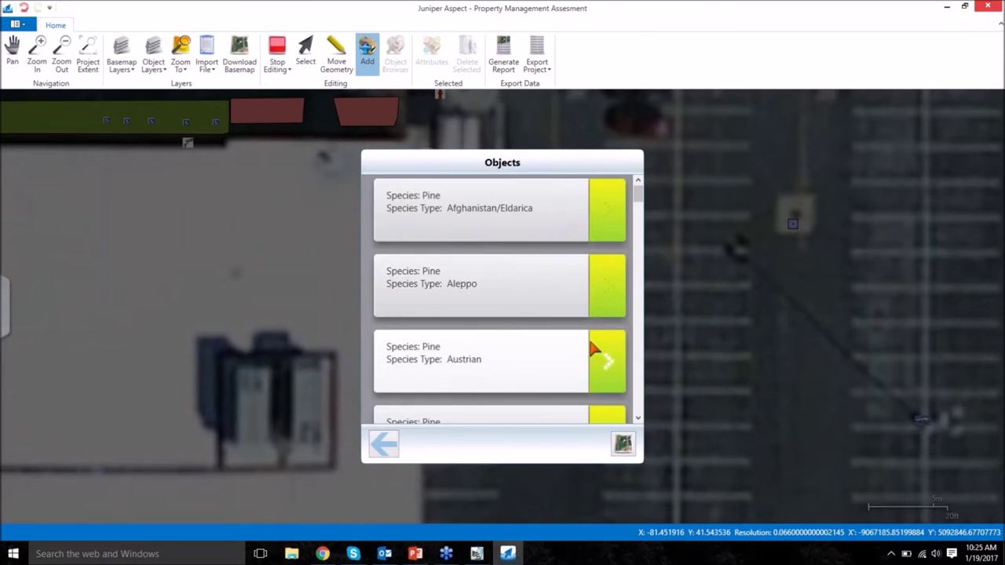
pyautogui.click(616, 287)
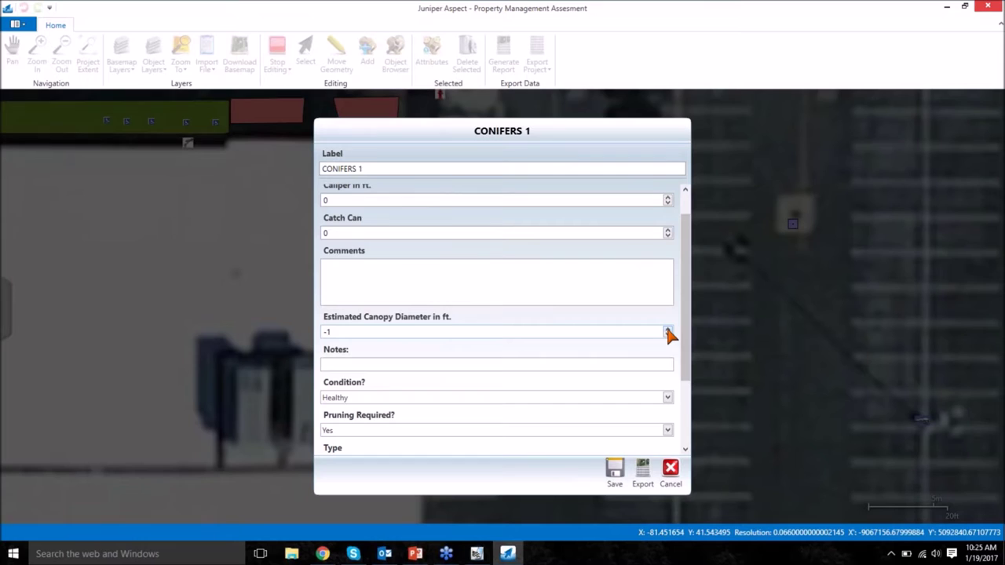
# Step: Set the new conifer's estimated canopy diameter to 3 ft and its condition to Fair, and save the attributes
pyautogui.click(666, 398)
pyautogui.click(547, 427)
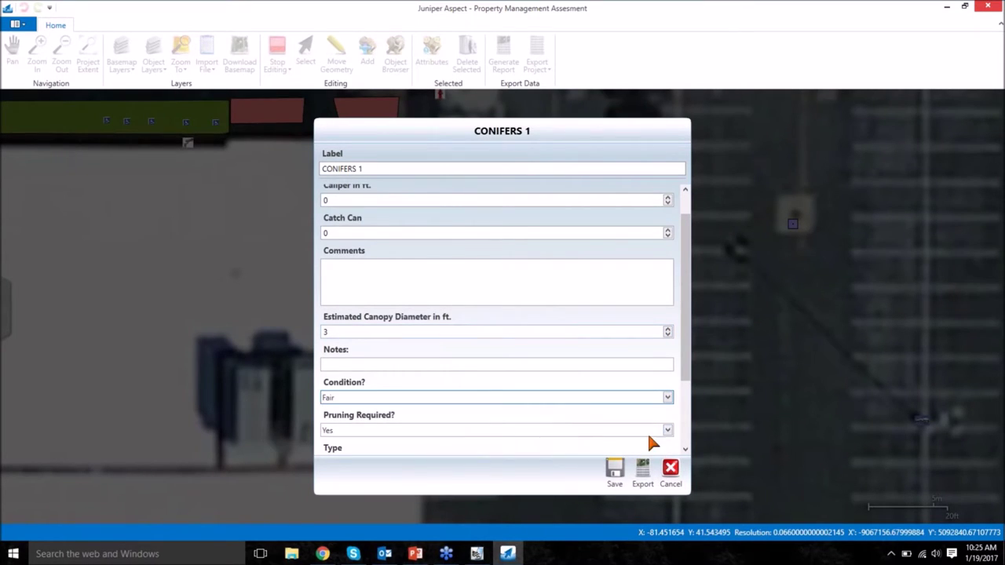
pyautogui.click(615, 471)
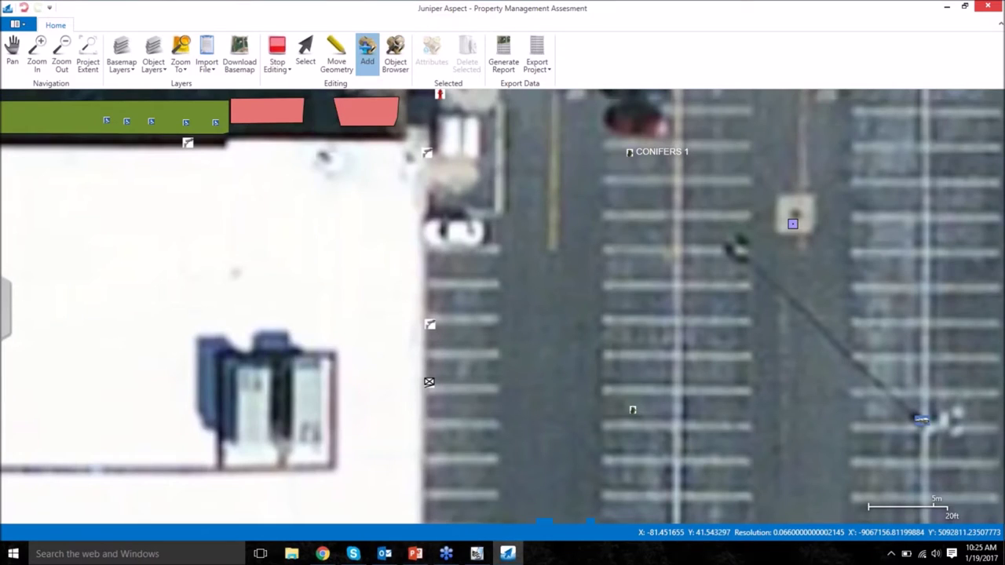
# Step: Move CONIFERS 1 north to the east end of the row of parked cars
pyautogui.click(336, 58)
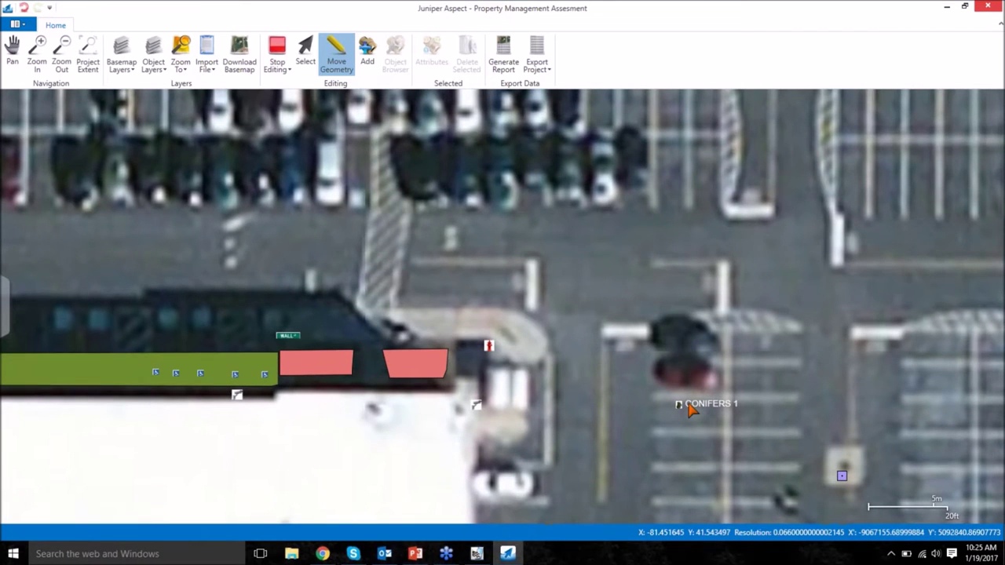
pyautogui.moveTo(691, 407); pyautogui.dragTo(605, 147)
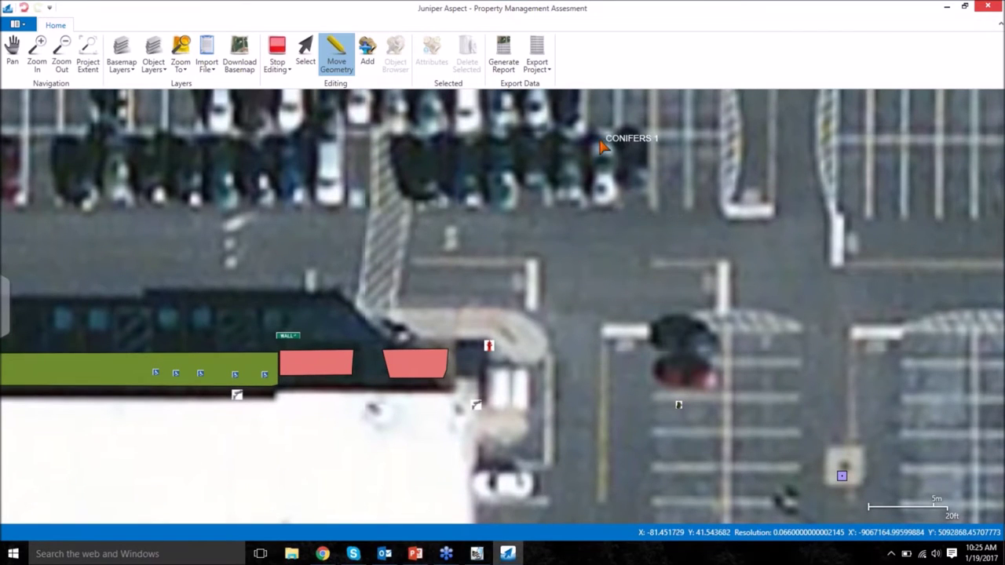
pyautogui.moveTo(725, 188); pyautogui.dragTo(691, 415)
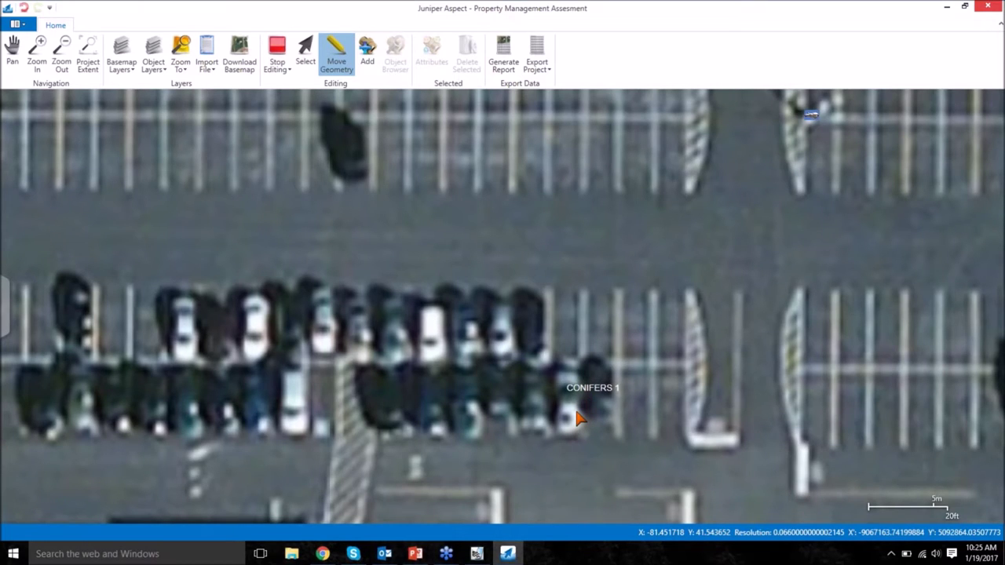
# Step: Try to generate a report, then stop editing and save the unsaved edits
pyautogui.click(504, 55)
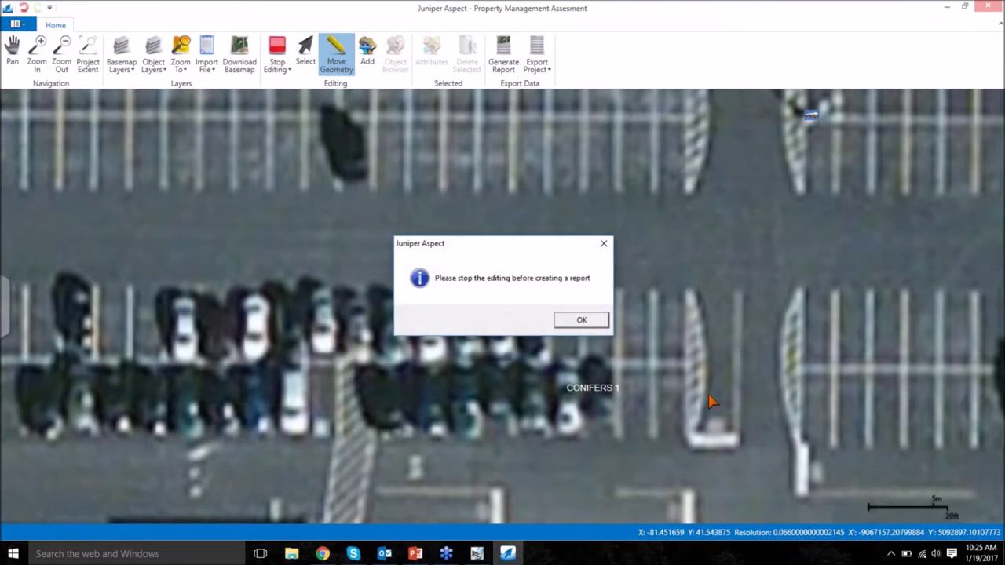
pyautogui.click(594, 321)
pyautogui.click(276, 55)
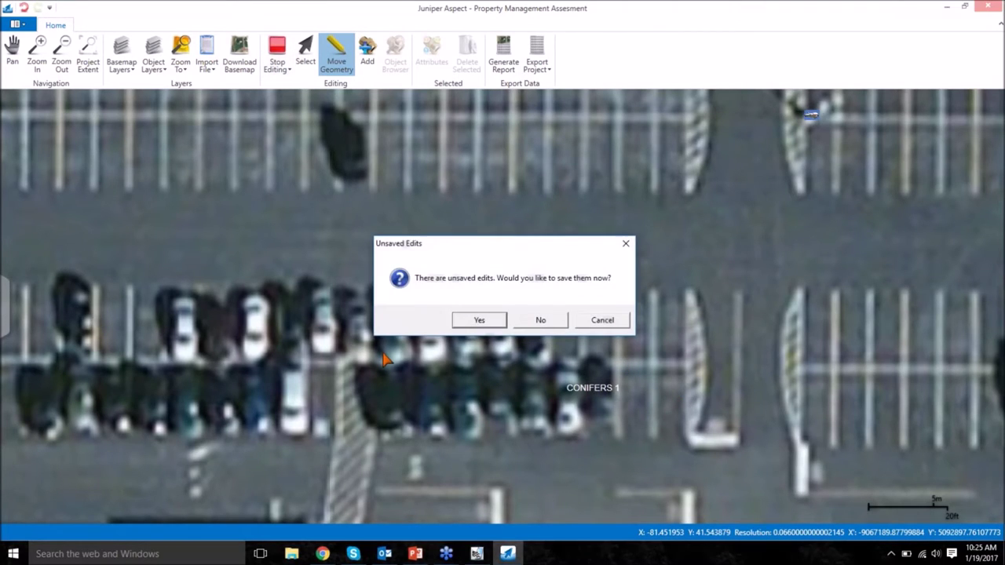
pyautogui.click(481, 322)
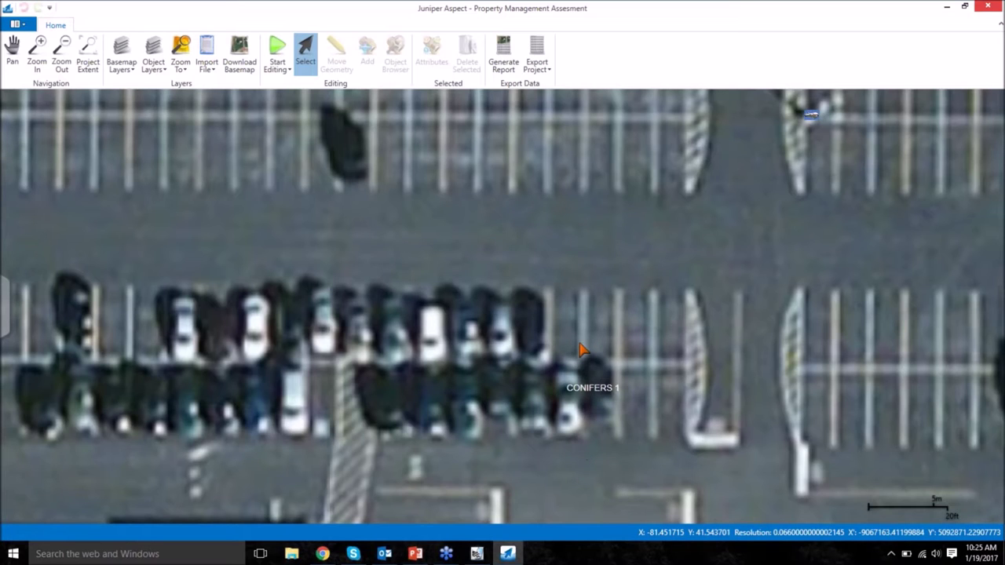
# Step: Generate an 11 x 17 report, browse for a replacement logo without choosing one, and review the map preview and title block
pyautogui.click(505, 57)
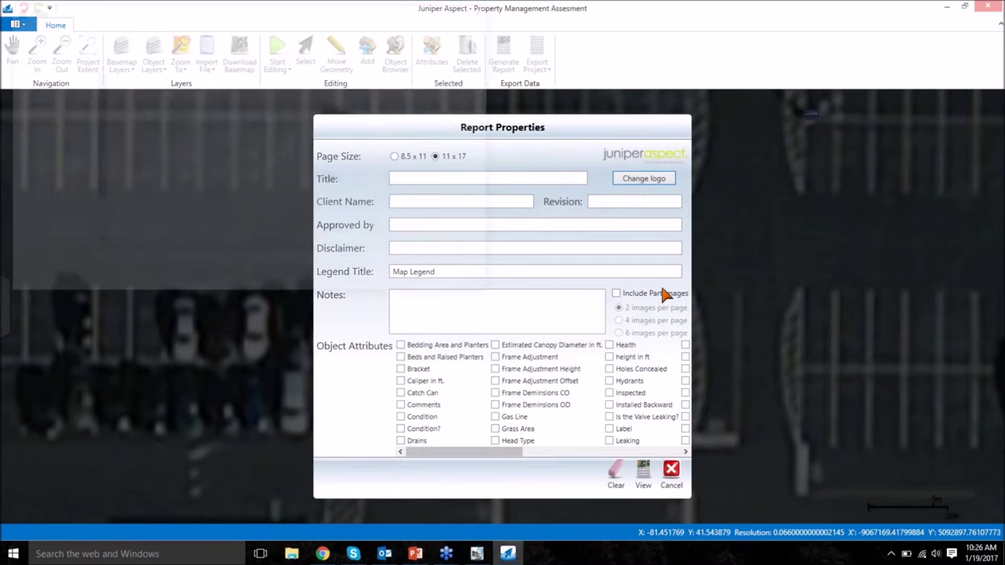
pyautogui.click(644, 178)
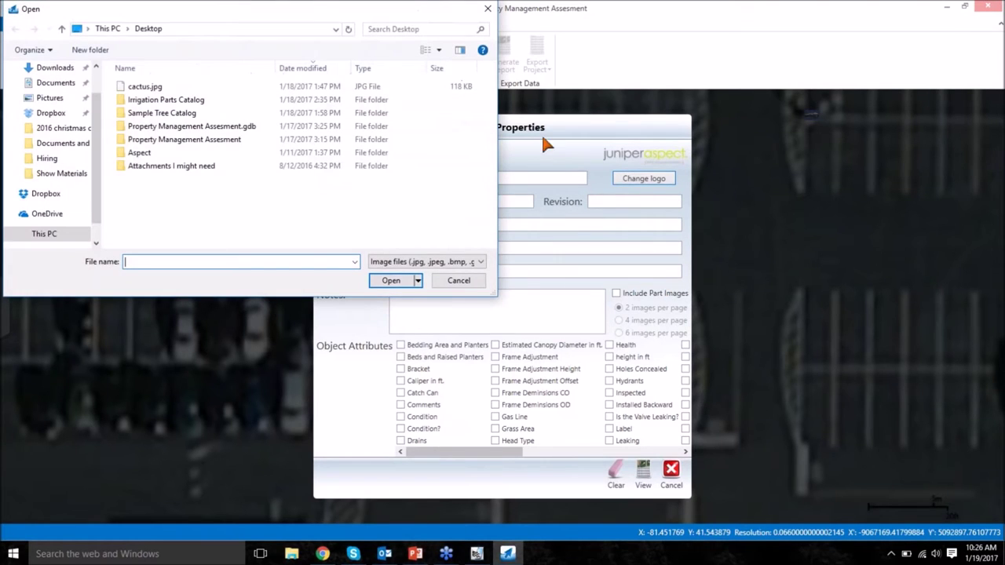
pyautogui.click(489, 10)
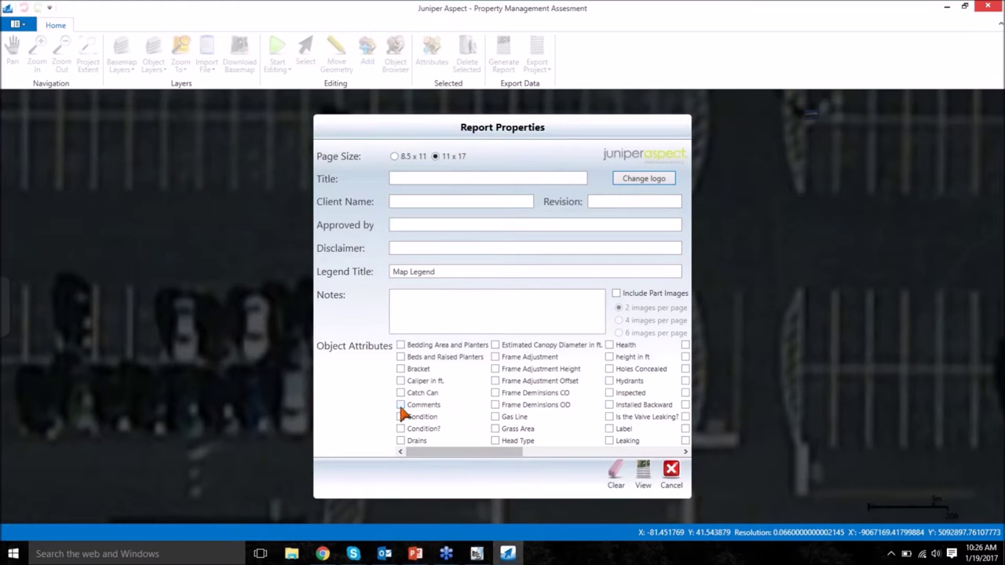
pyautogui.moveTo(442, 457)
pyautogui.mouseDown()
pyautogui.moveTo(595, 477)
pyautogui.moveTo(433, 471)
pyautogui.mouseUp()
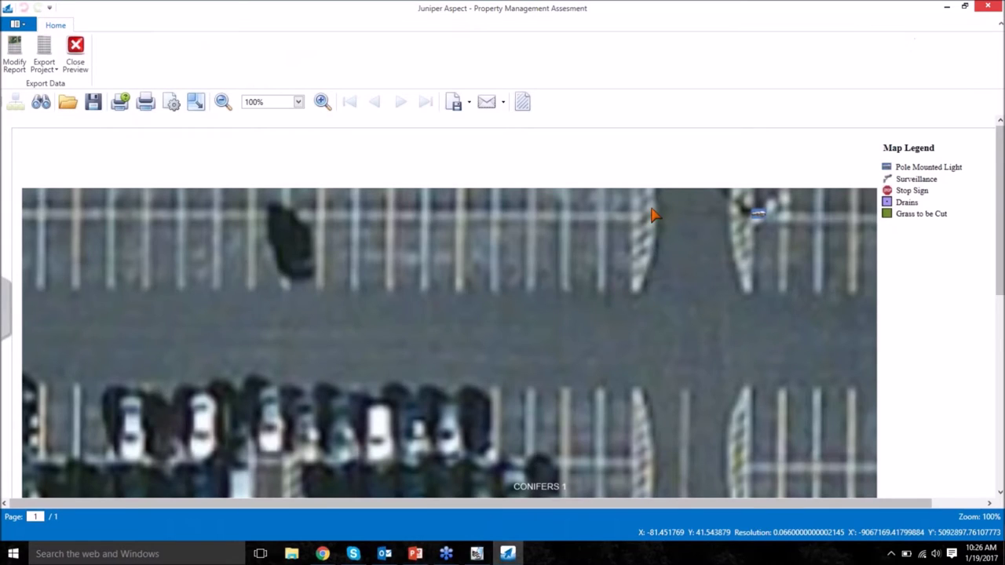
pyautogui.scroll(-5, 653, 213)
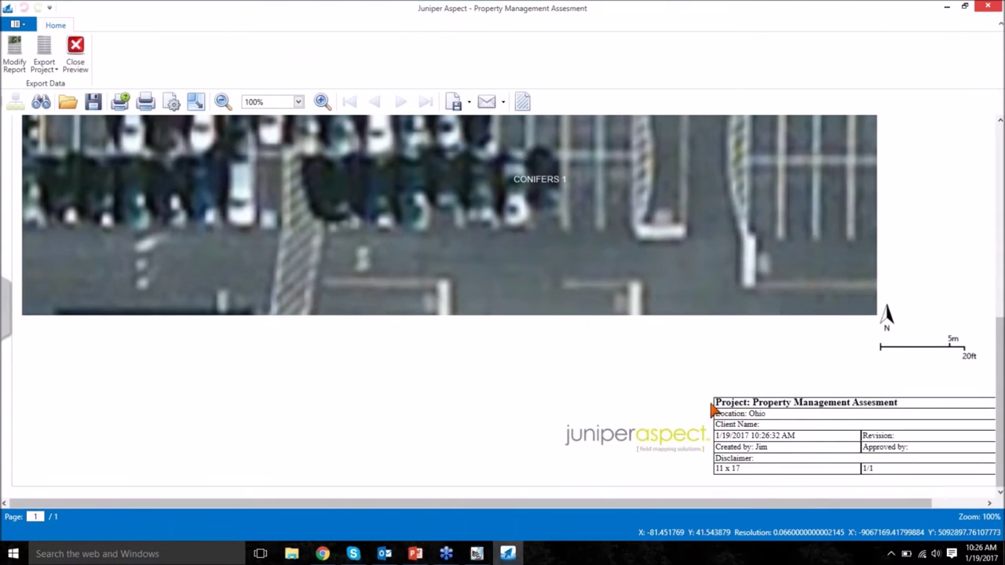
pyautogui.scroll(5, 713, 412)
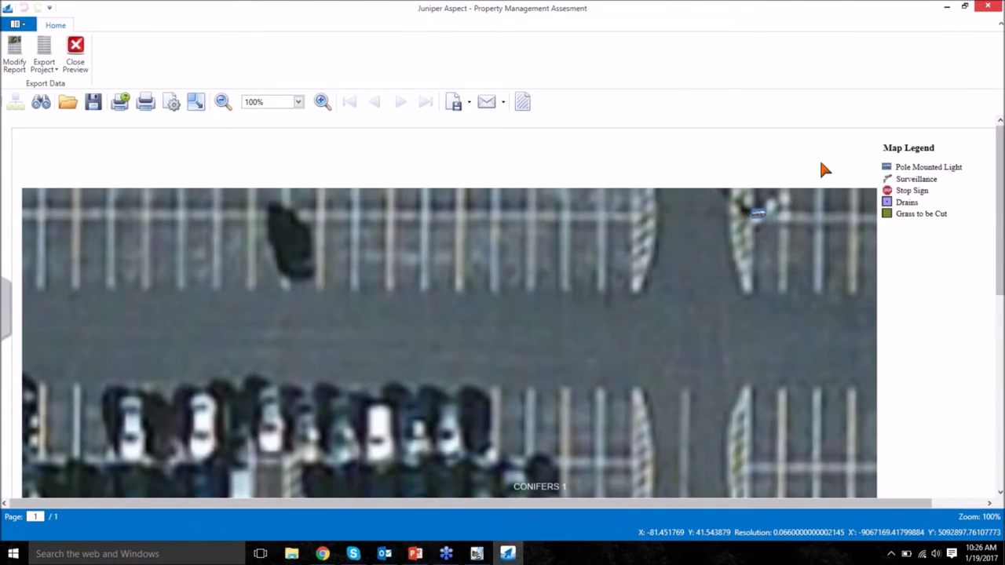
# Step: Add Bedding Area and Planters, Beds and Raised Planters, Bracket, Caliper in ft., Catch Can and Comments to the report and review its parts list
pyautogui.click(14, 56)
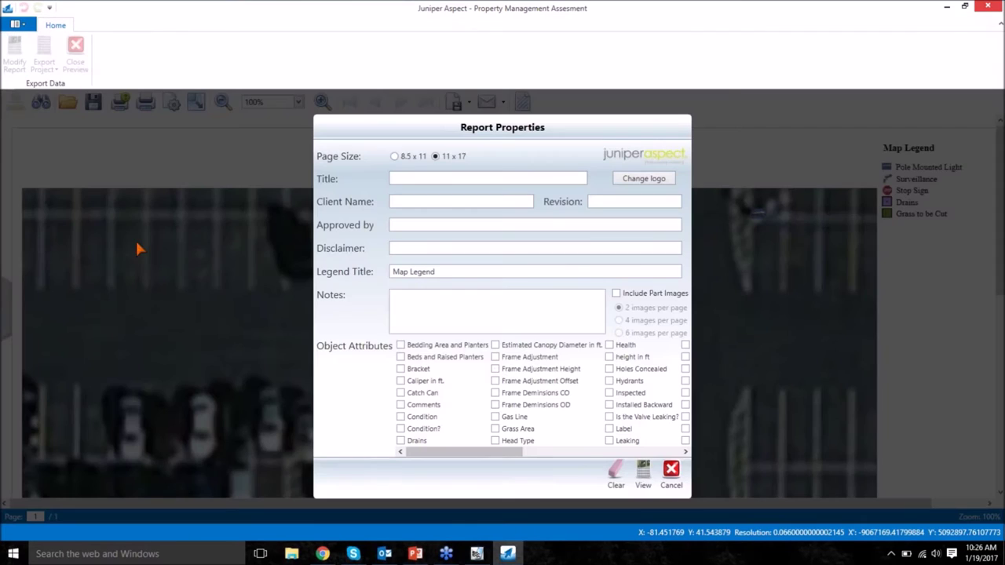
pyautogui.click(401, 345)
pyautogui.click(401, 358)
pyautogui.click(400, 370)
pyautogui.click(401, 381)
pyautogui.click(400, 393)
pyautogui.click(400, 405)
pyautogui.click(646, 485)
pyautogui.scroll(-3, 567, 277)
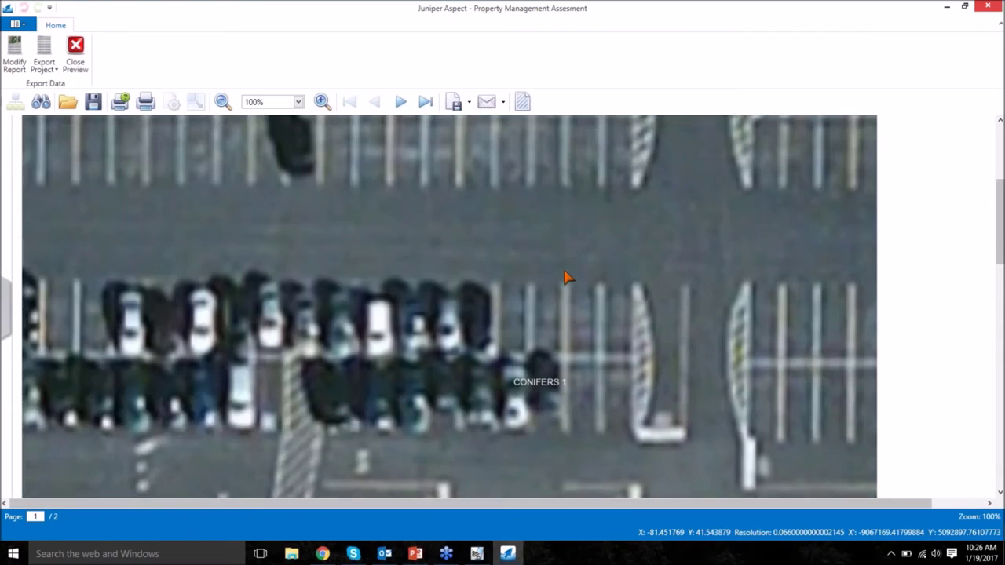
pyautogui.scroll(-10, 566, 277)
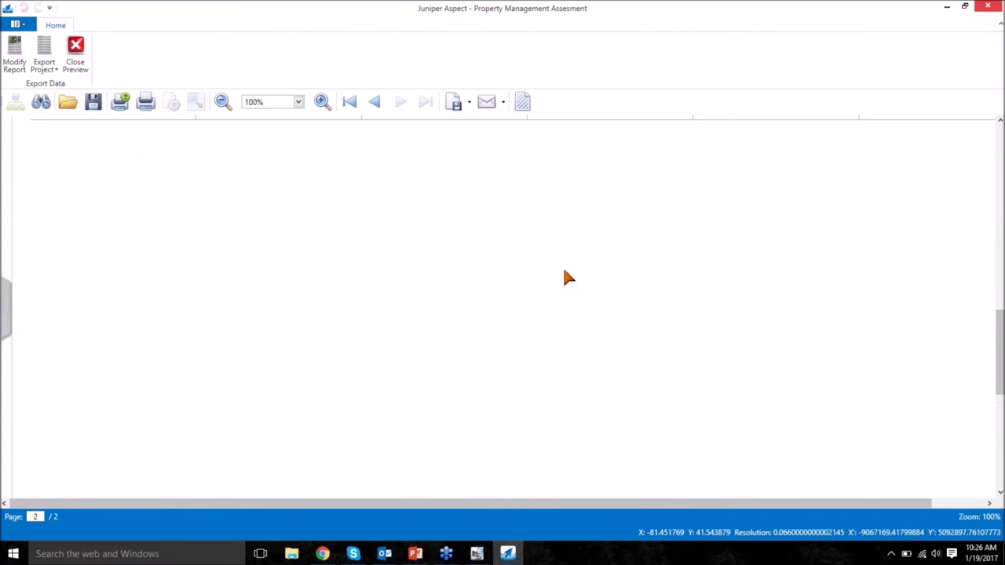
pyautogui.scroll(3, 625, 220)
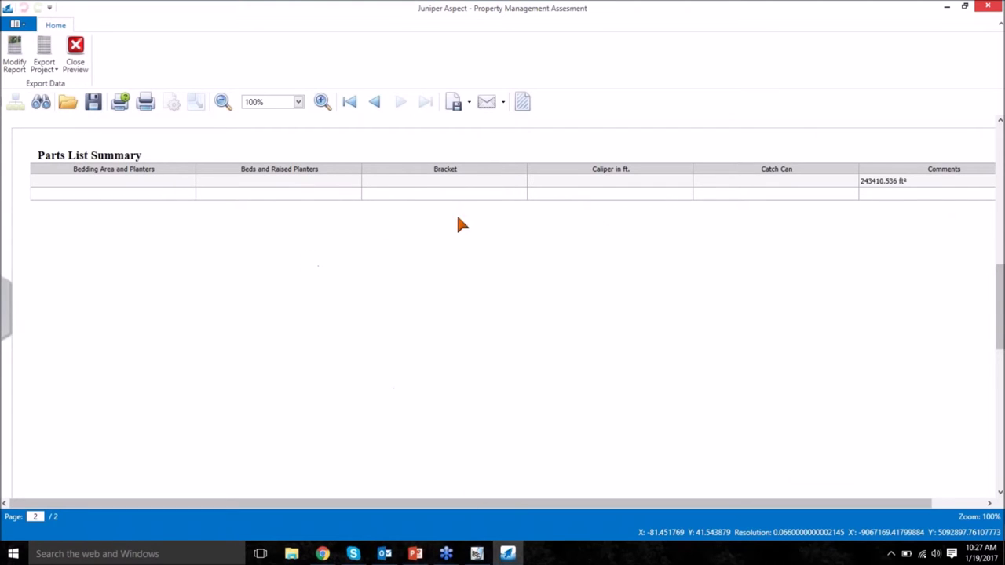
# Step: Close the report preview without further modification and view the project's available export formats
pyautogui.click(14, 54)
pyautogui.click(671, 475)
pyautogui.click(76, 55)
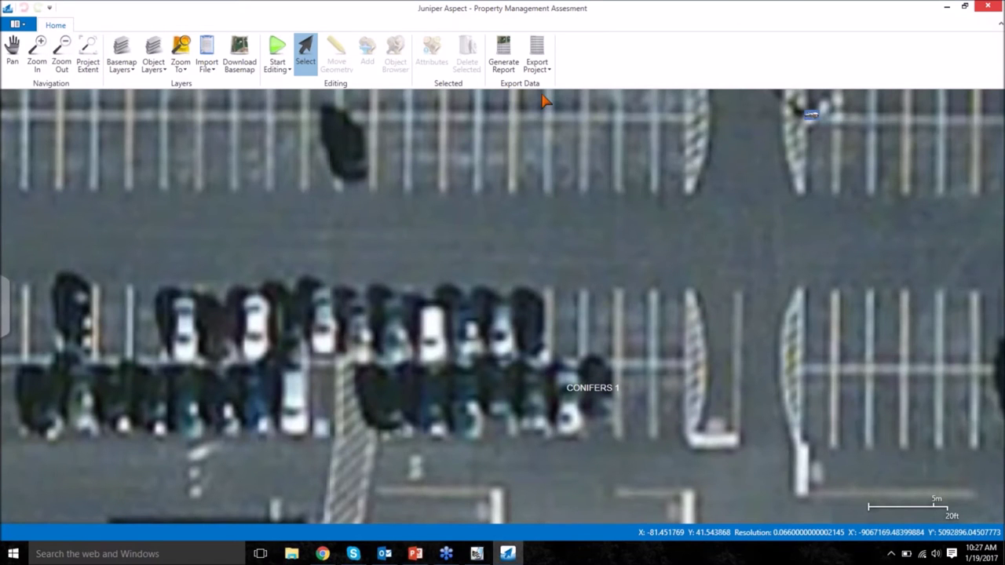
pyautogui.click(540, 55)
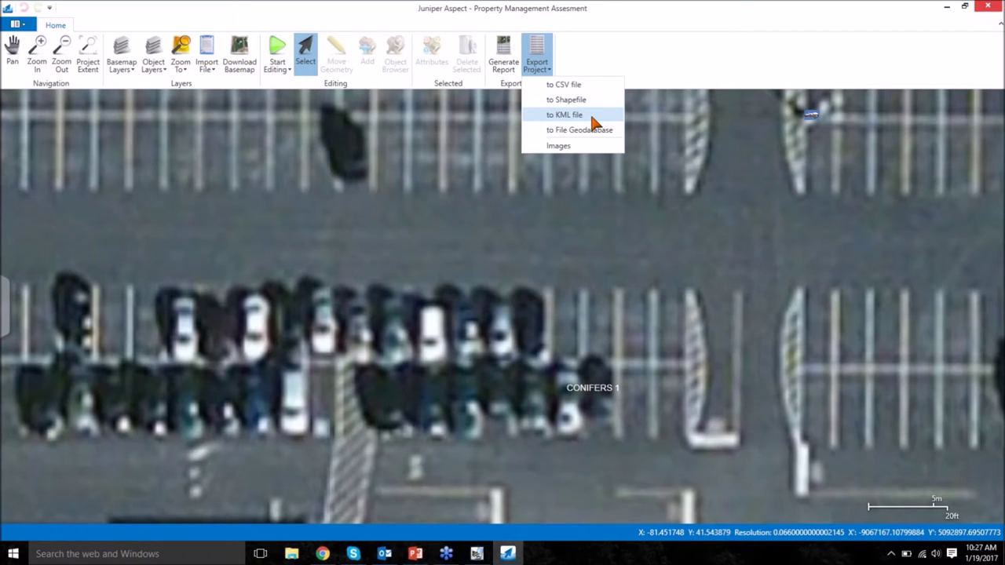
pyautogui.click(587, 201)
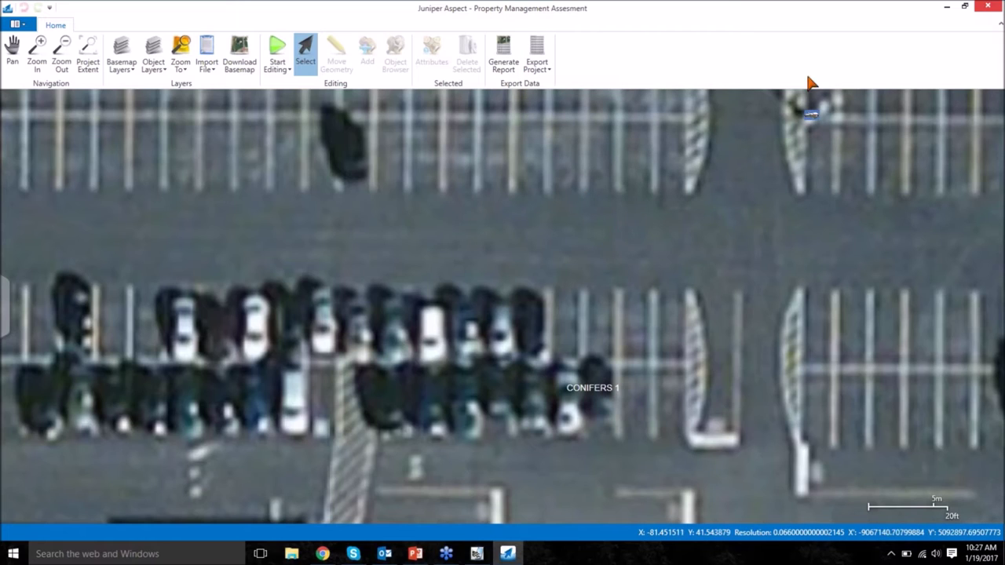
# Step: Close the project and open the Sample Tree Catalog from the catalog list
pyautogui.click(989, 7)
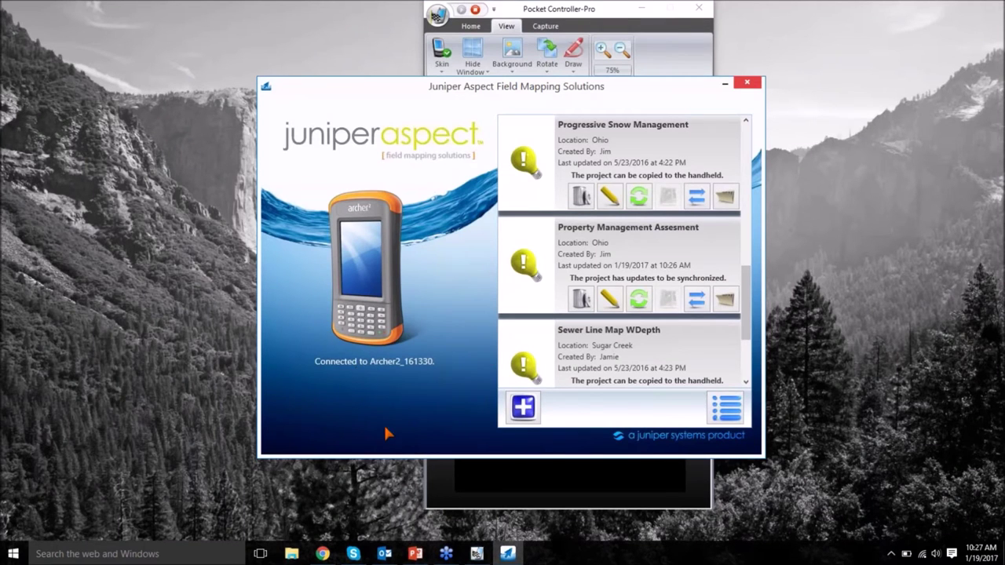
pyautogui.click(726, 407)
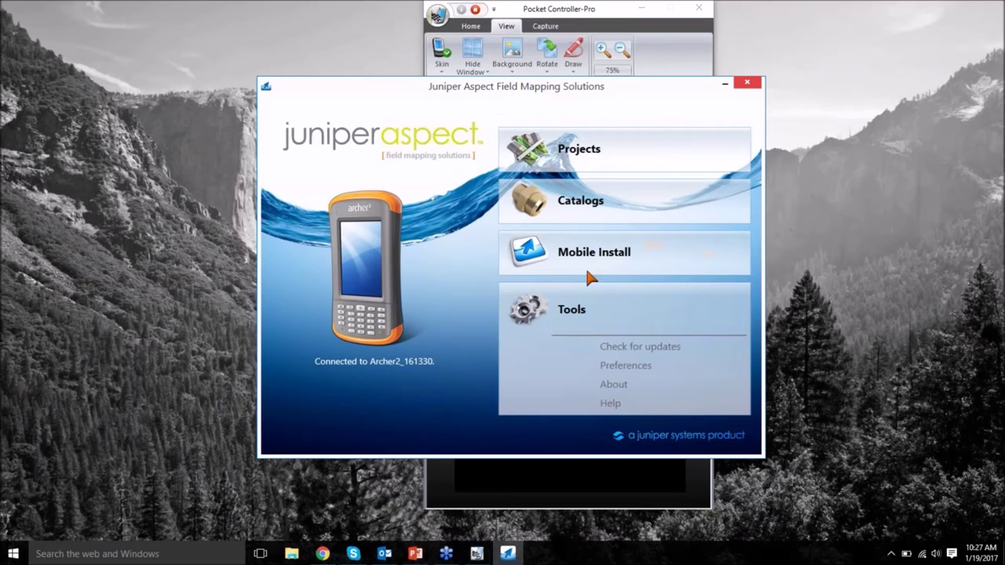
pyautogui.click(581, 203)
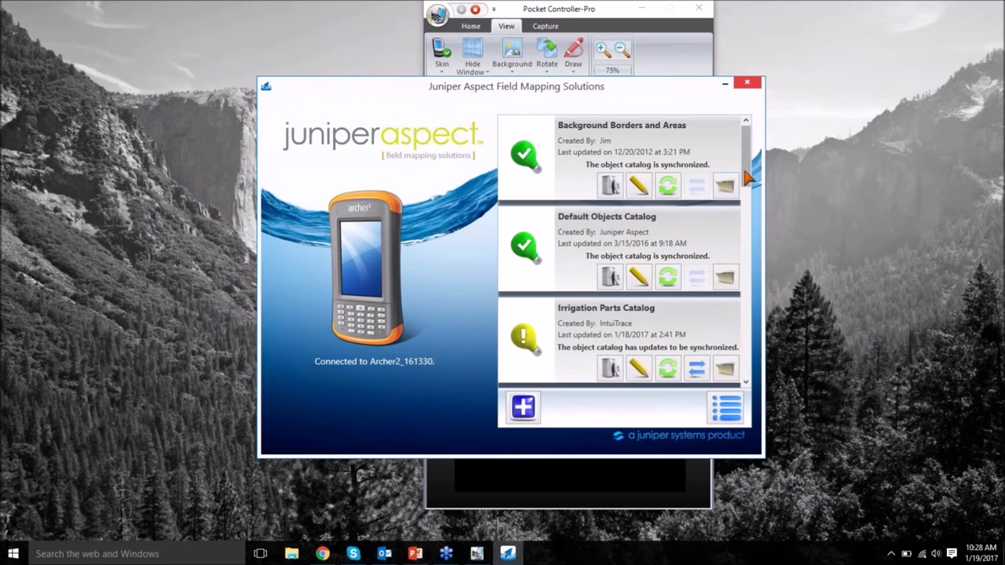
pyautogui.scroll(-3, 748, 208)
pyautogui.moveTo(748, 209); pyautogui.dragTo(747, 319)
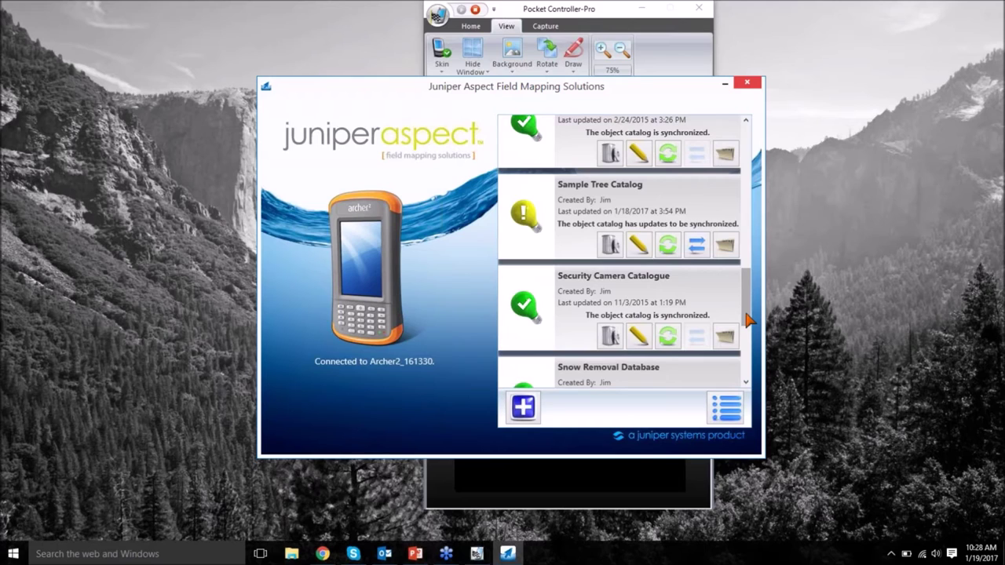
pyautogui.click(725, 245)
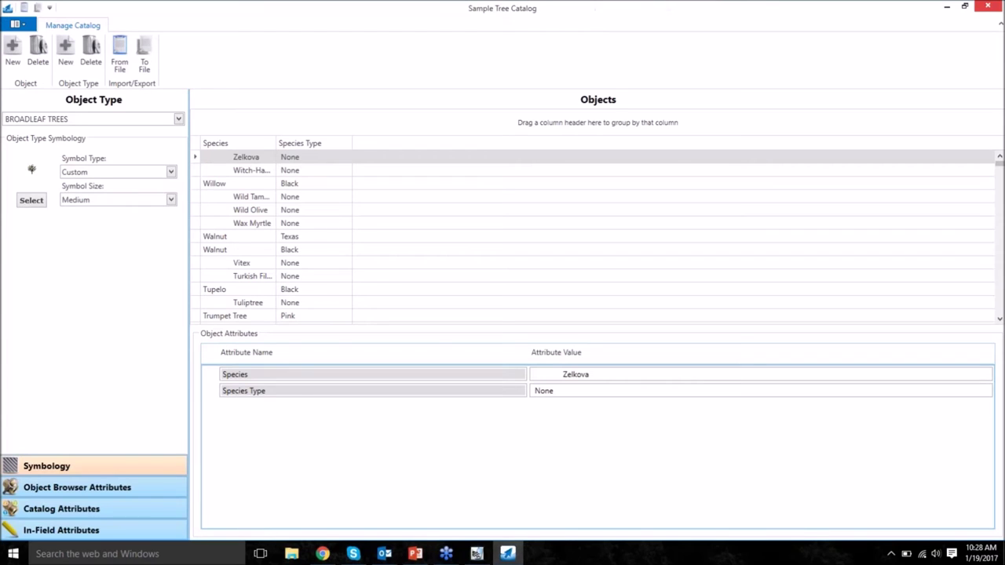
# Step: Switch to the Cactus object type and give it a Custom symbol using cactus.jpg from the Desktop
pyautogui.click(180, 119)
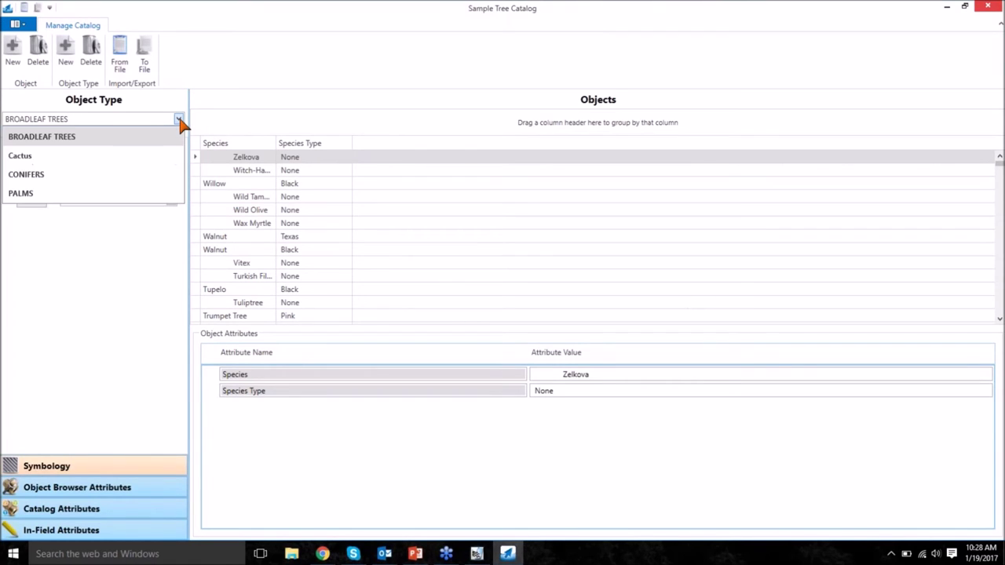
pyautogui.click(89, 155)
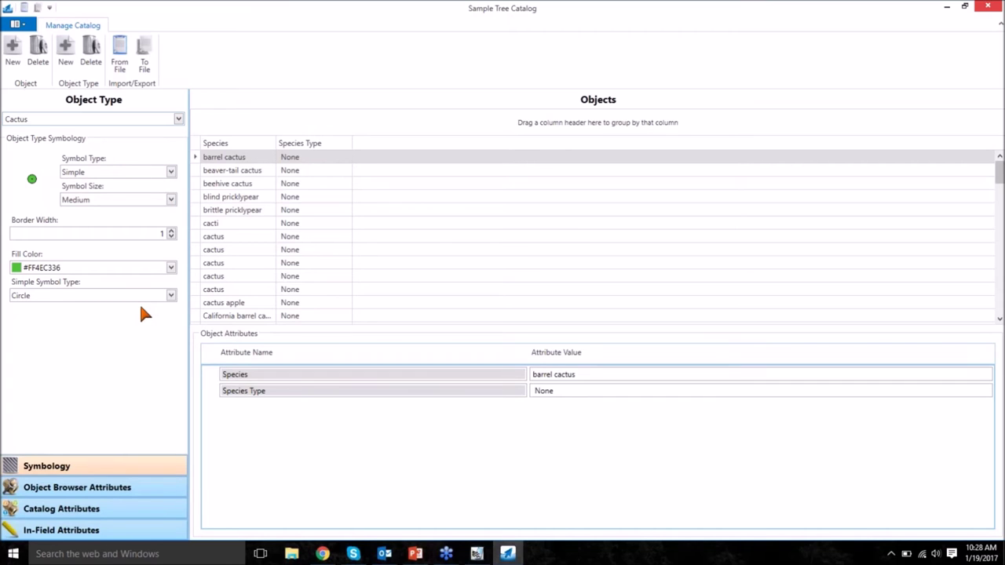
pyautogui.click(172, 174)
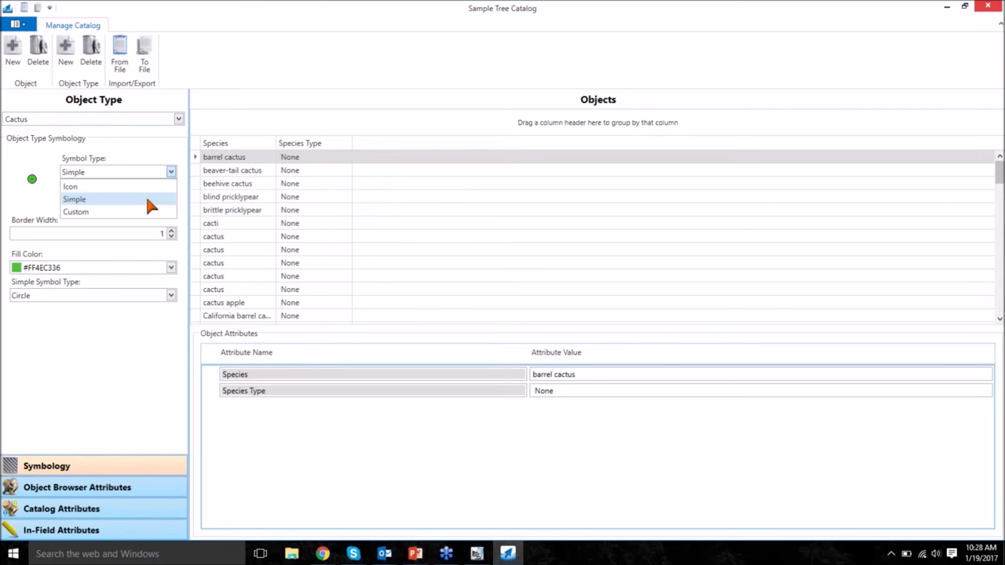
pyautogui.click(126, 209)
pyautogui.click(30, 202)
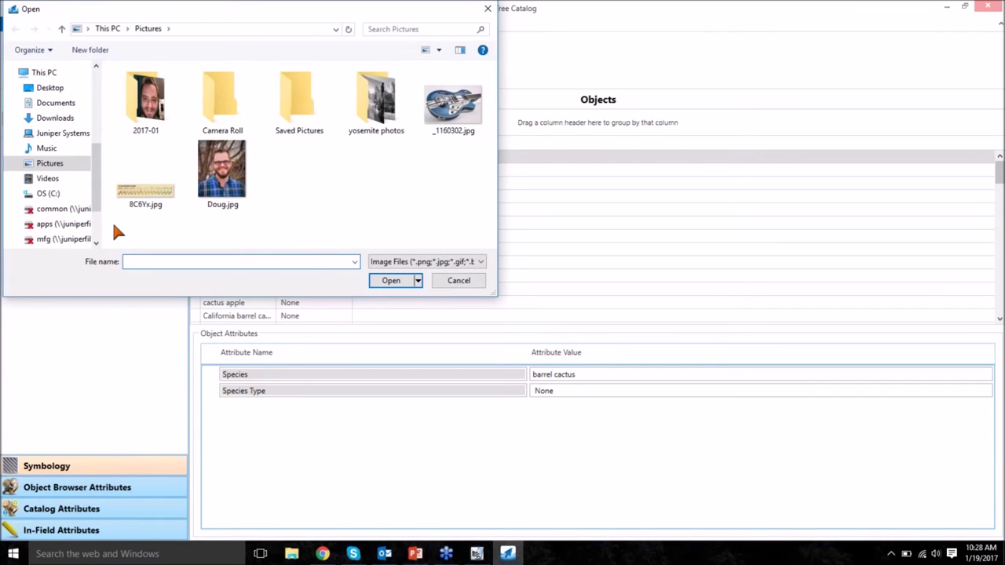
pyautogui.click(287, 107)
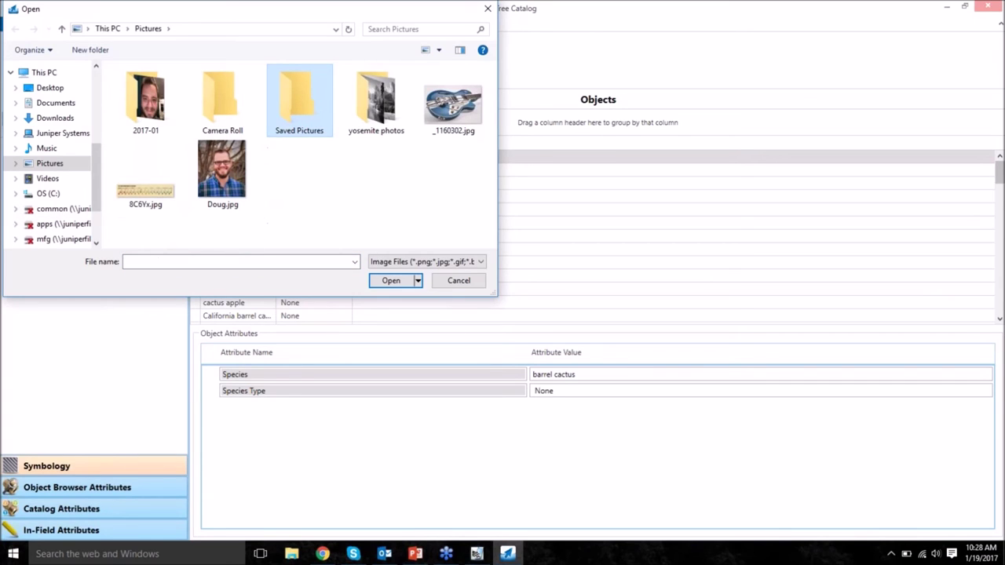
pyautogui.click(50, 87)
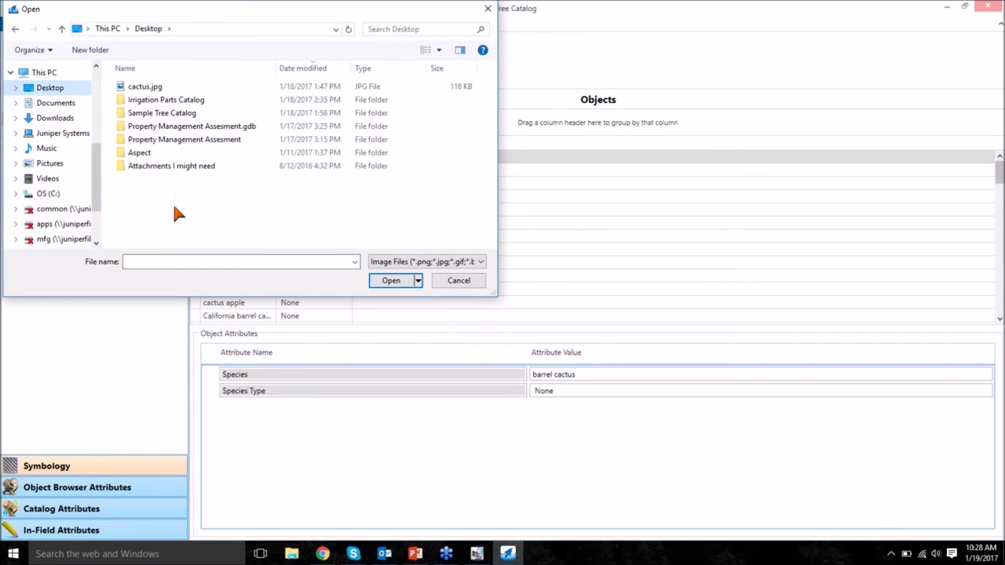
pyautogui.click(149, 88)
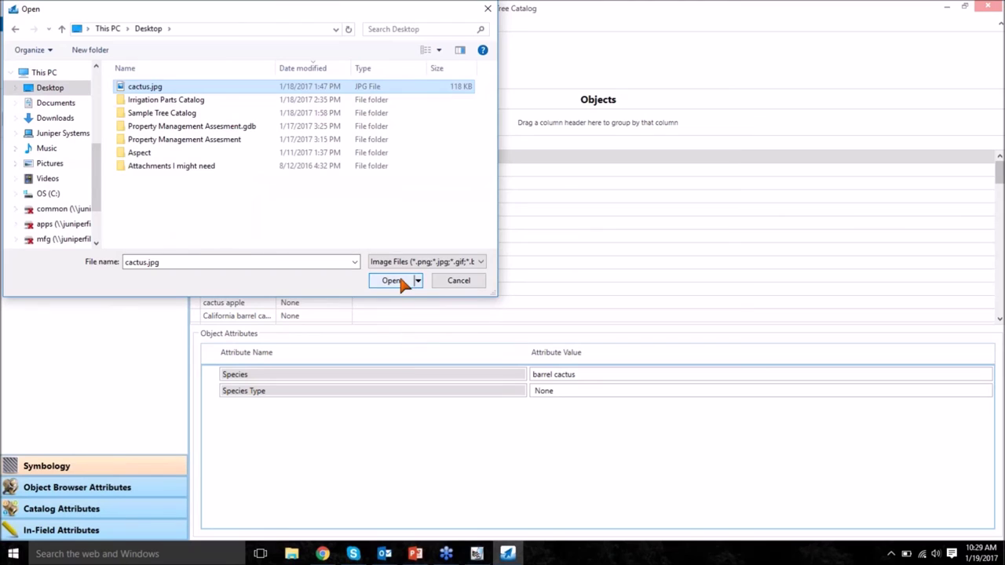
pyautogui.click(397, 283)
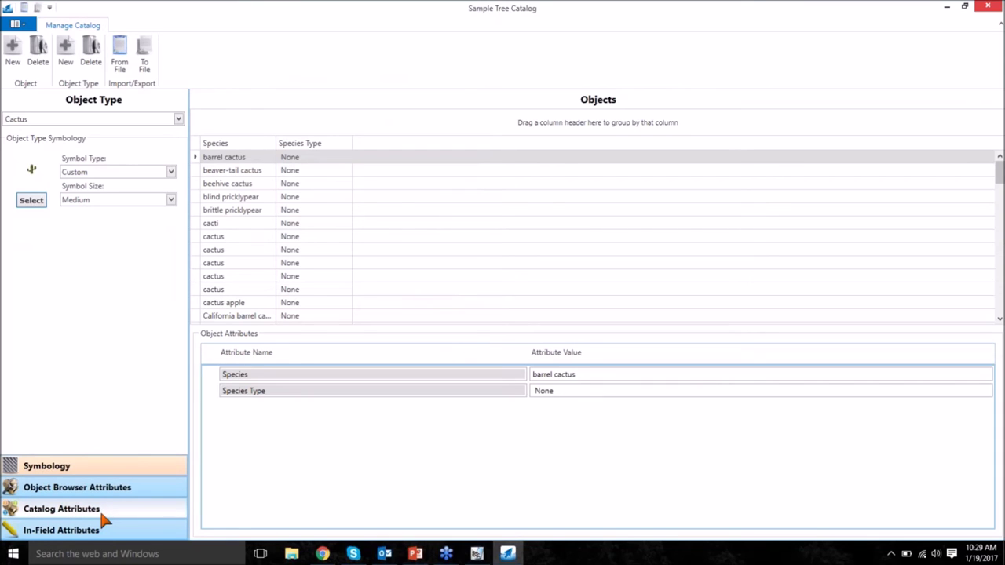
# Step: Add the selectable value "dead" to the Cactus type's in-field Health attribute and remove it again
pyautogui.click(63, 531)
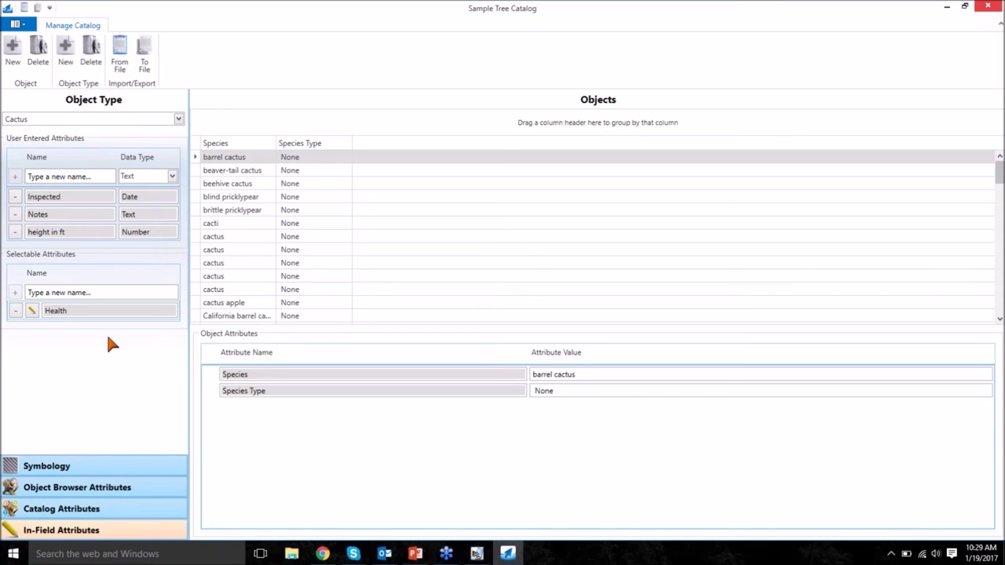
pyautogui.moveTo(76, 314)
pyautogui.click(31, 310)
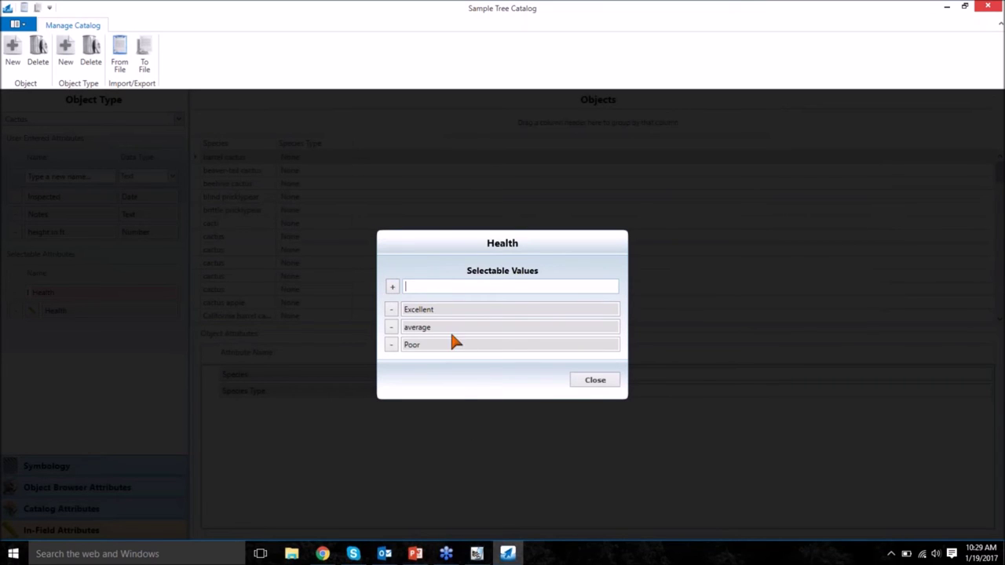
pyautogui.write('dead')
pyautogui.click(392, 288)
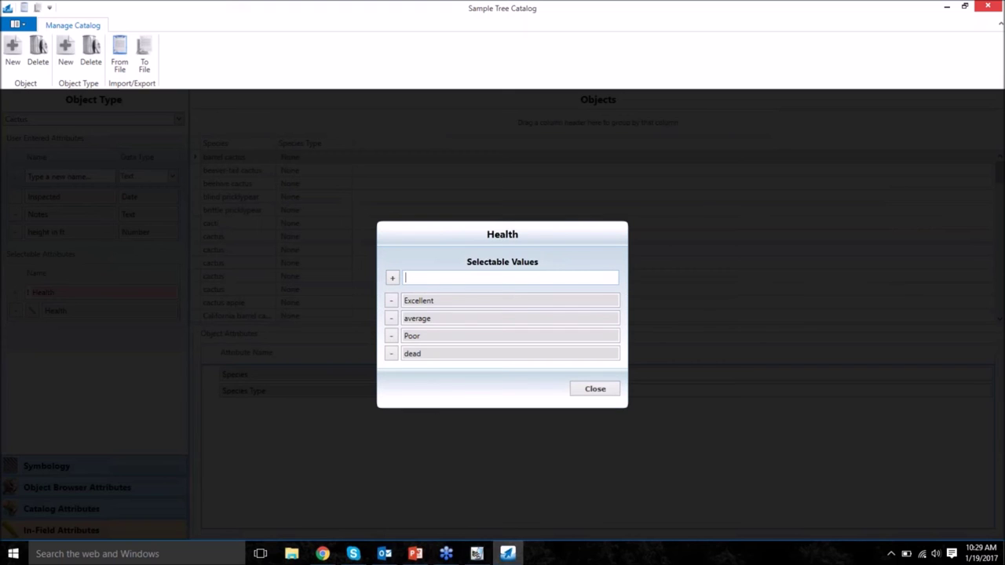
pyautogui.click(391, 354)
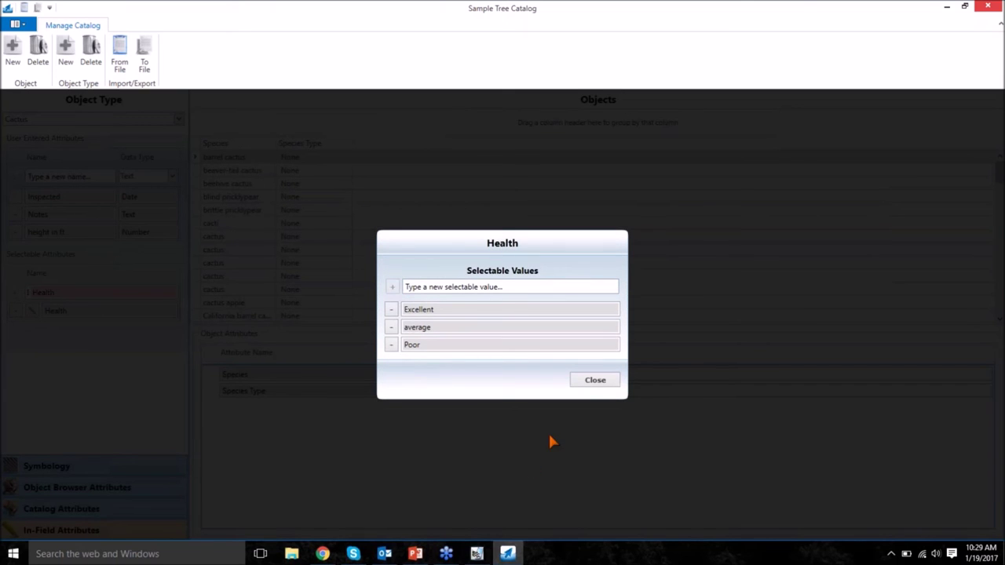
pyautogui.click(585, 383)
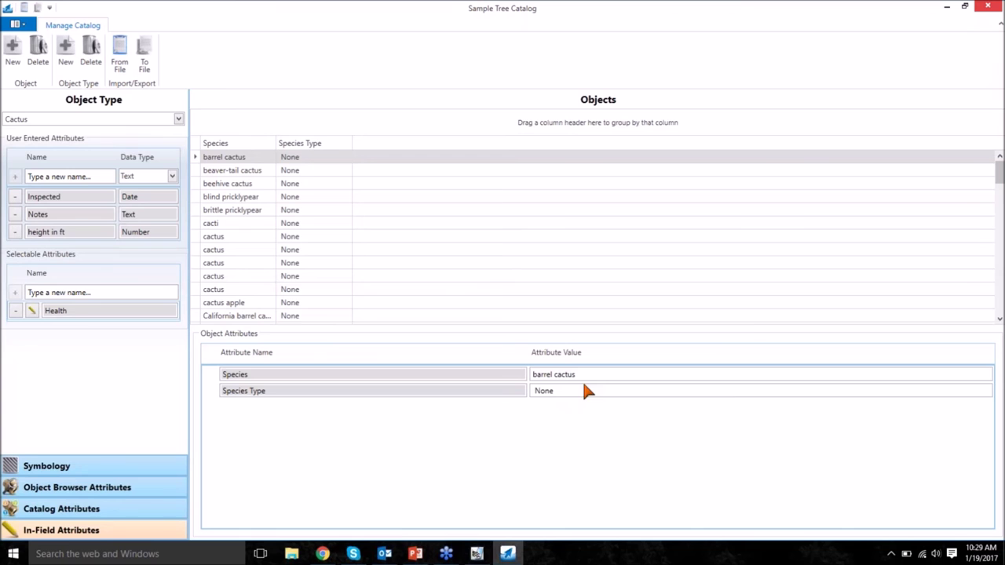
# Step: Switch to the PowerPoint presentation
pyautogui.click(414, 554)
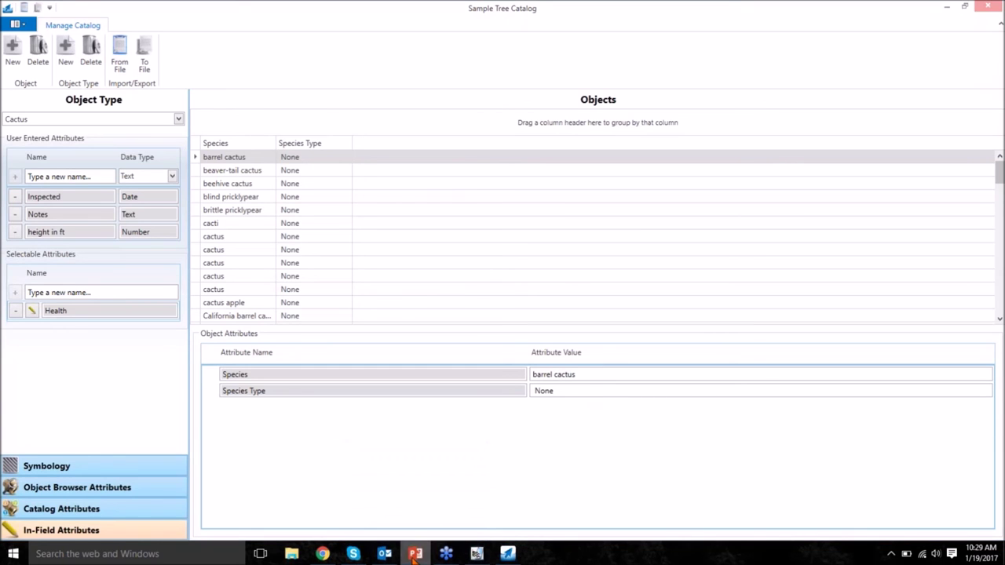